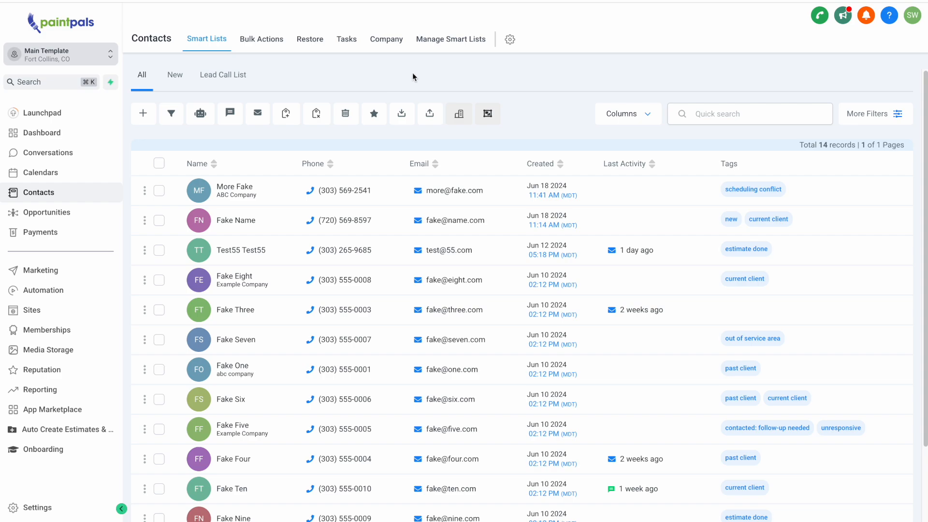
Browse the available contact filters, from Most Used down to Opportunity Information.
left_click(871, 119)
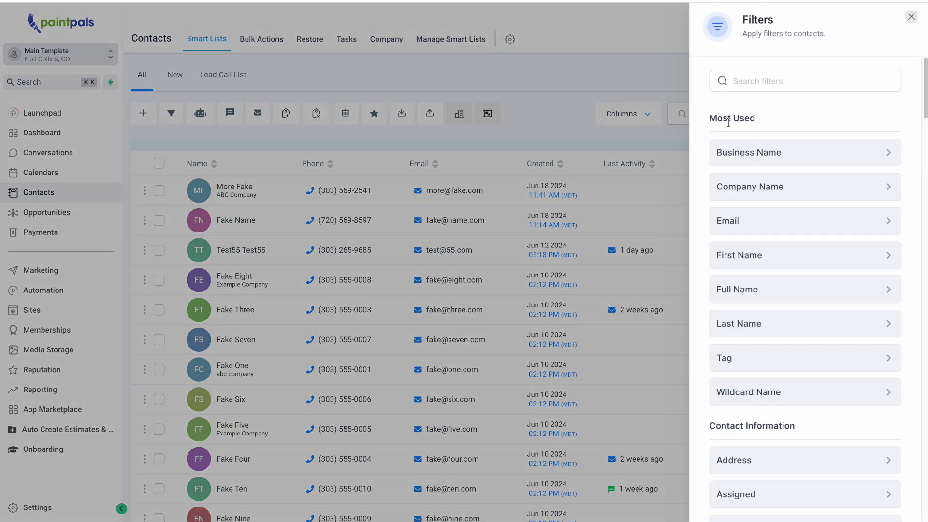
left_click(910, 18)
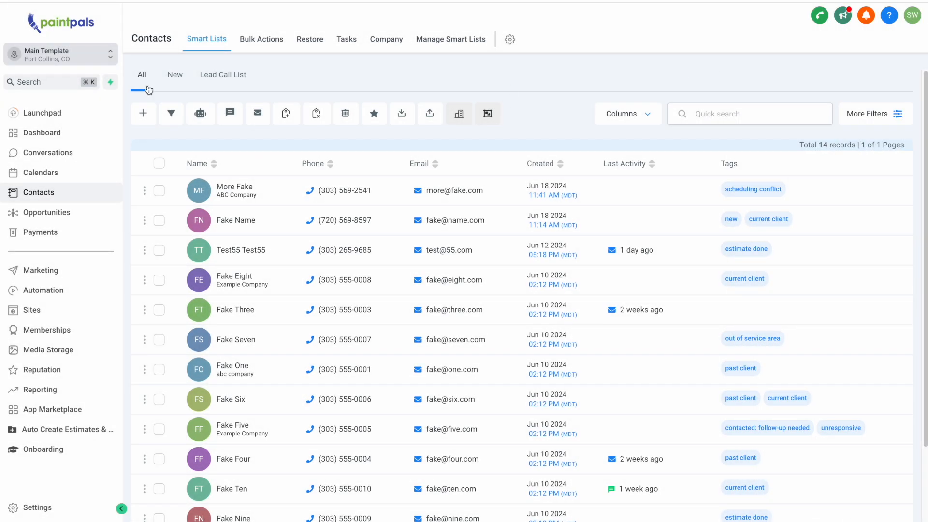
left_click(883, 114)
scroll(844, 221, "down", 5)
scroll(843, 221, "down", 20)
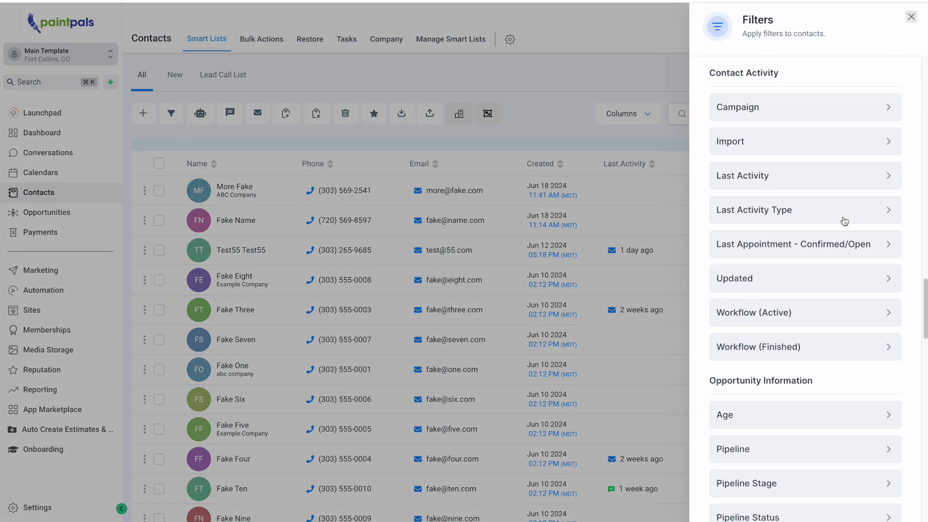
scroll(844, 221, "up", 10)
scroll(844, 221, "up", 5)
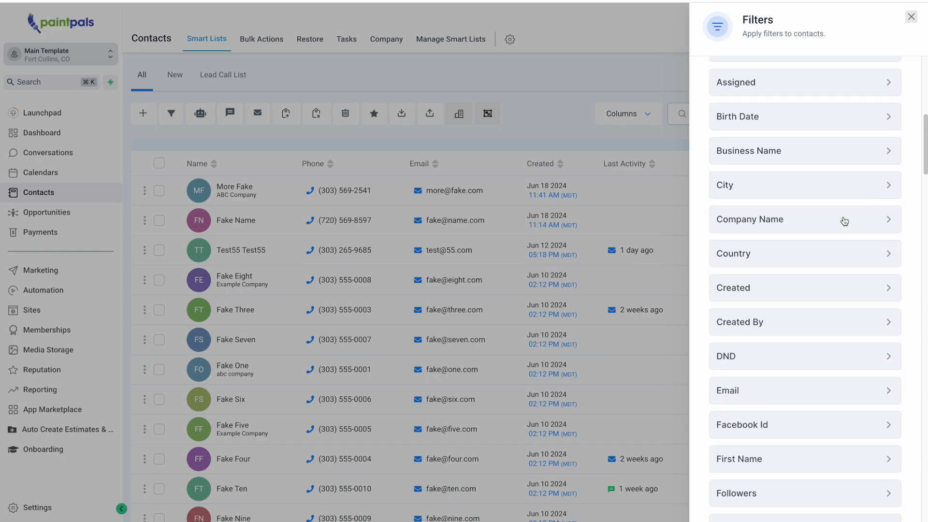
View the City filter's conditions and return to the list of filters.
left_click(749, 211)
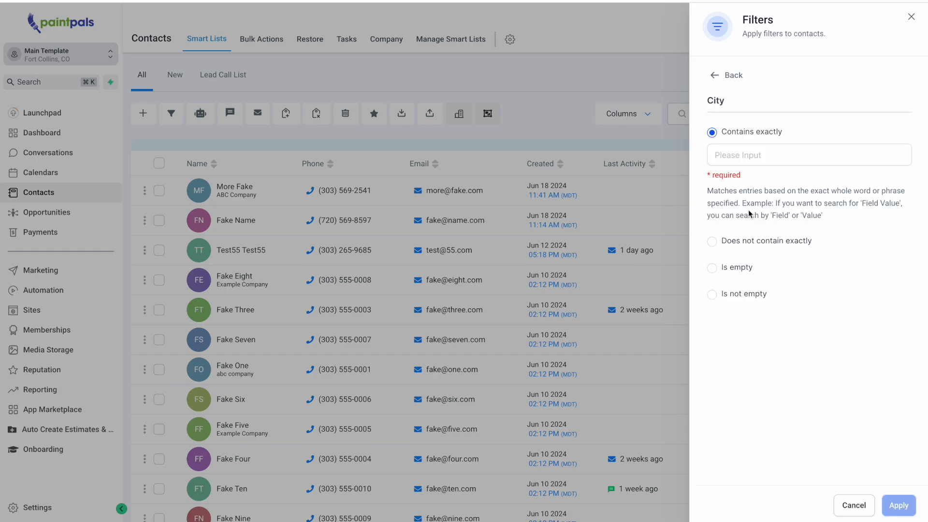
left_click(774, 158)
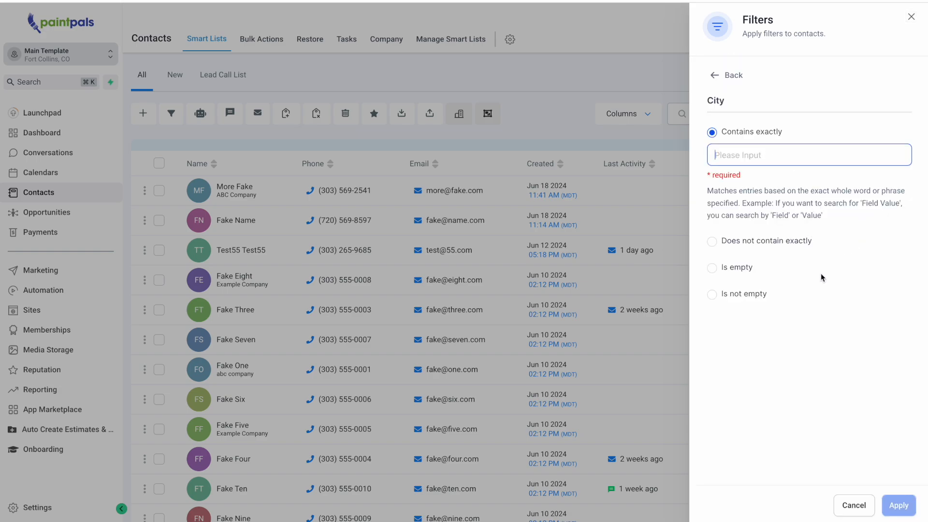
left_click(720, 75)
Look through the filter list down to the Custom Fields section, check the filter search, and close the filters.
scroll(801, 236, "down", 10)
left_click_drag(709, 445, 779, 455)
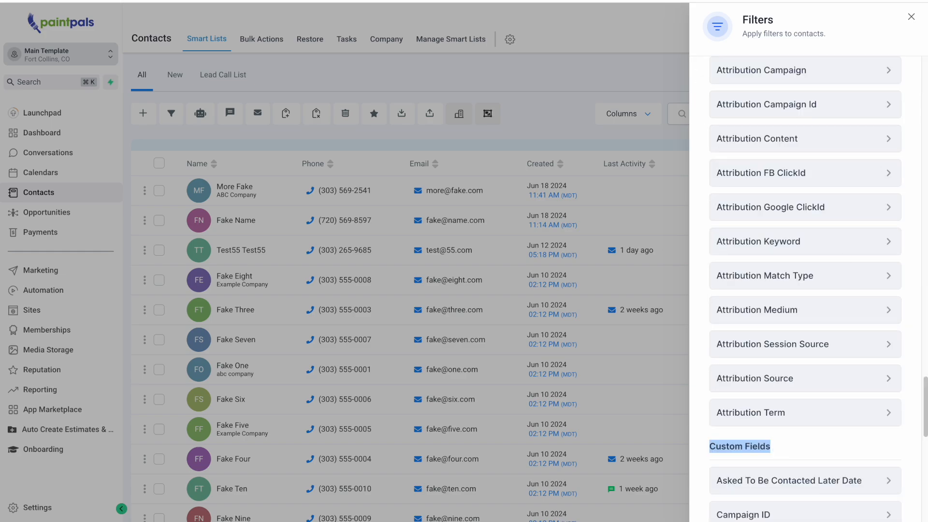
left_click(910, 17)
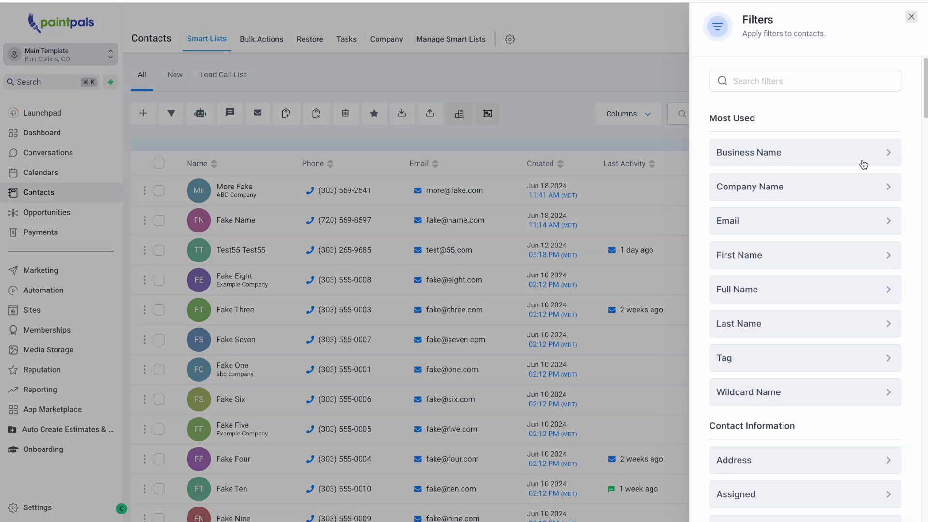
left_click(770, 82)
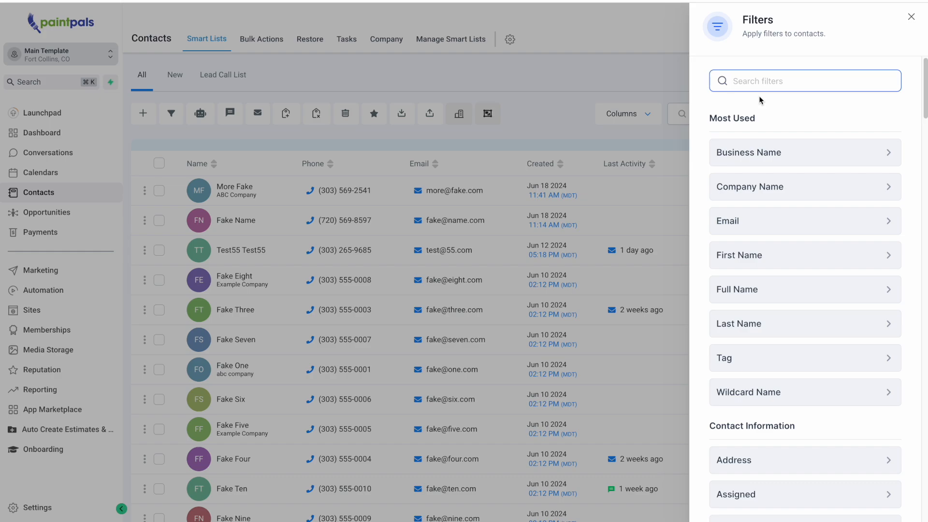
left_click(676, 248)
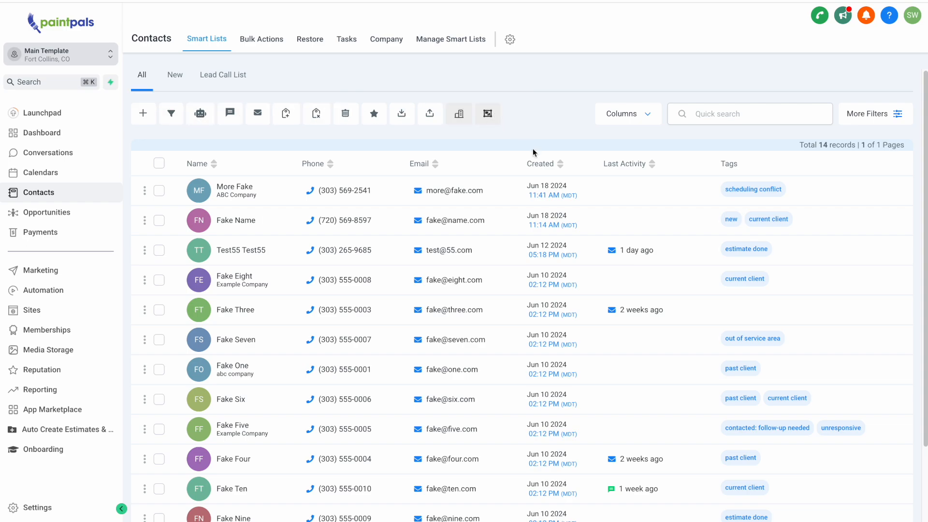
Reopen the contact filters, look through the filter list once more, and close it.
left_click(895, 114)
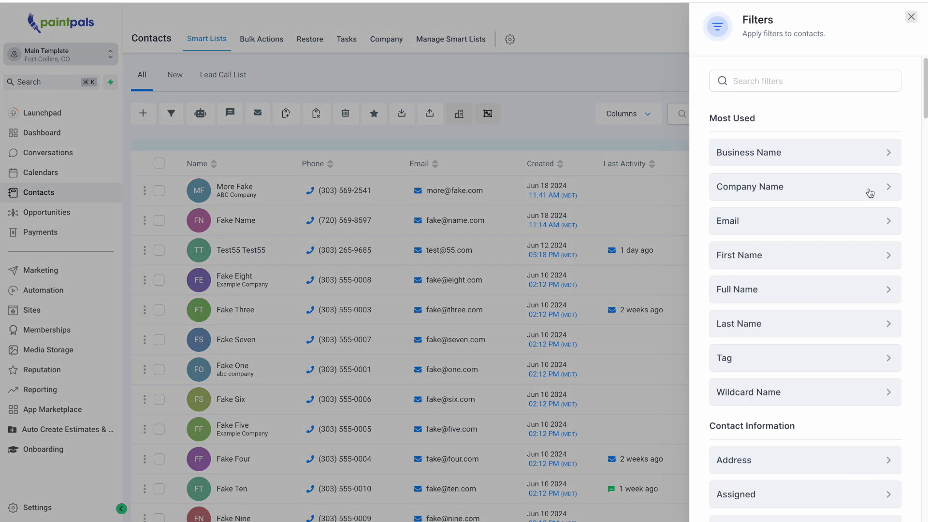
left_click(780, 82)
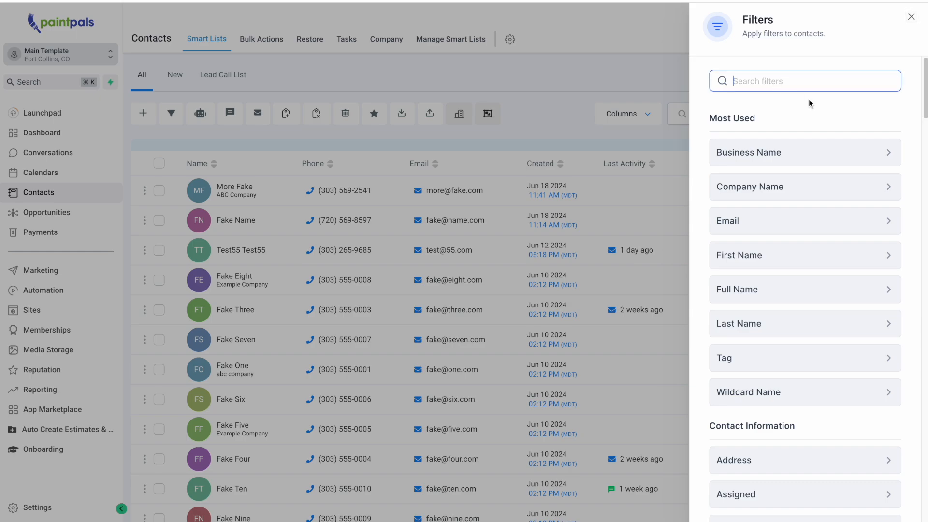
scroll(852, 170, "down", 10)
scroll(885, 103, "up", 9)
left_click(909, 19)
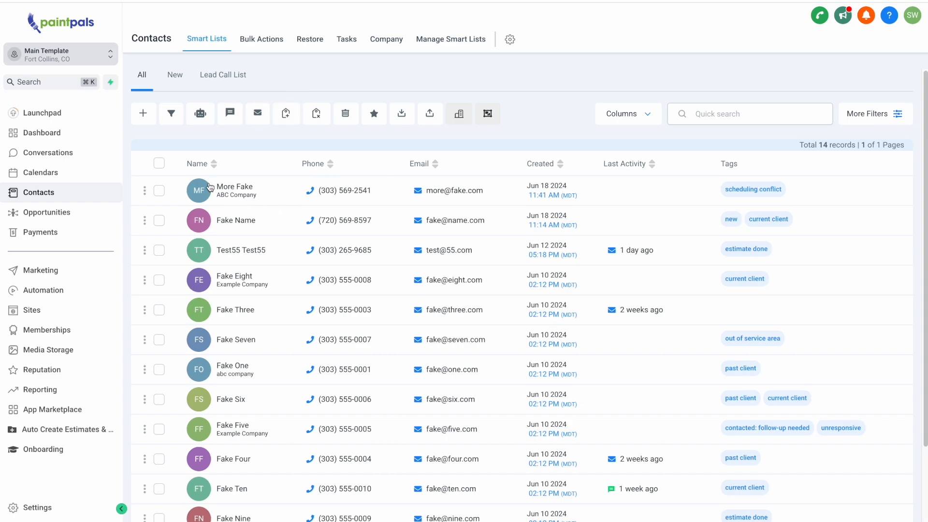
Review the columns available for the contacts list, down to Year Built.
left_click(652, 118)
scroll(629, 240, "down", 5)
scroll(629, 240, "down", 10)
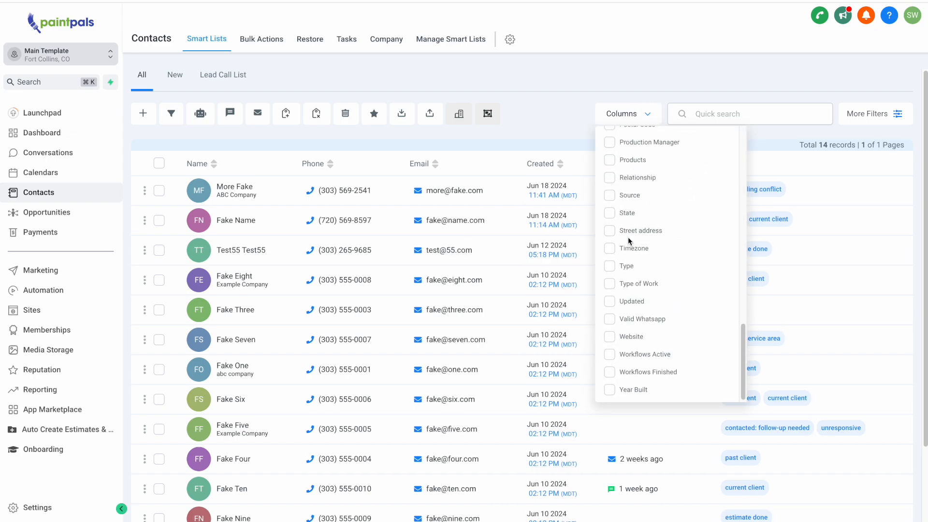
scroll(628, 241, "up", 2)
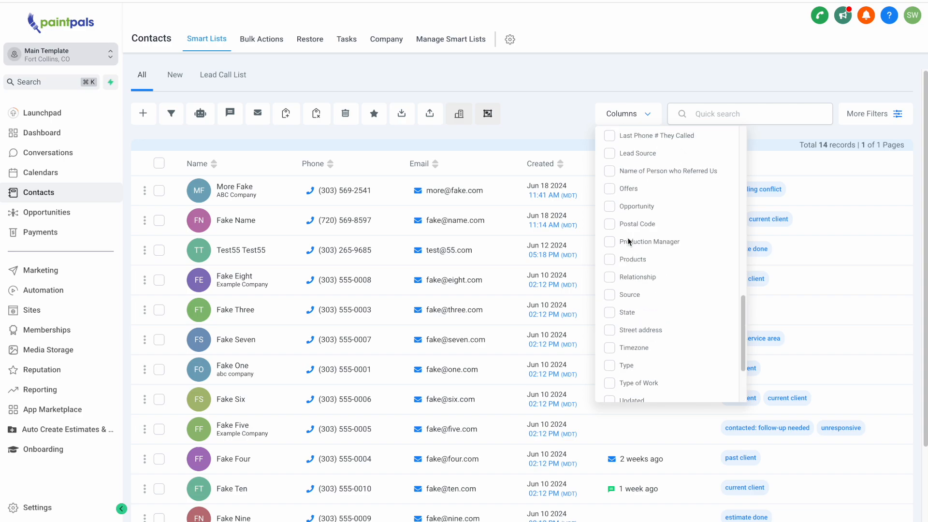
scroll(628, 241, "down", 2)
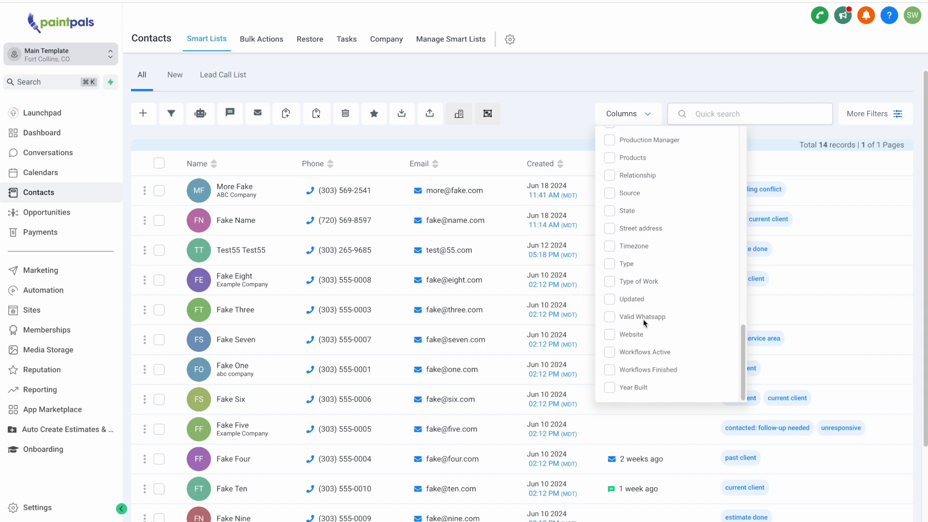
left_click(510, 39)
left_click(7, 113)
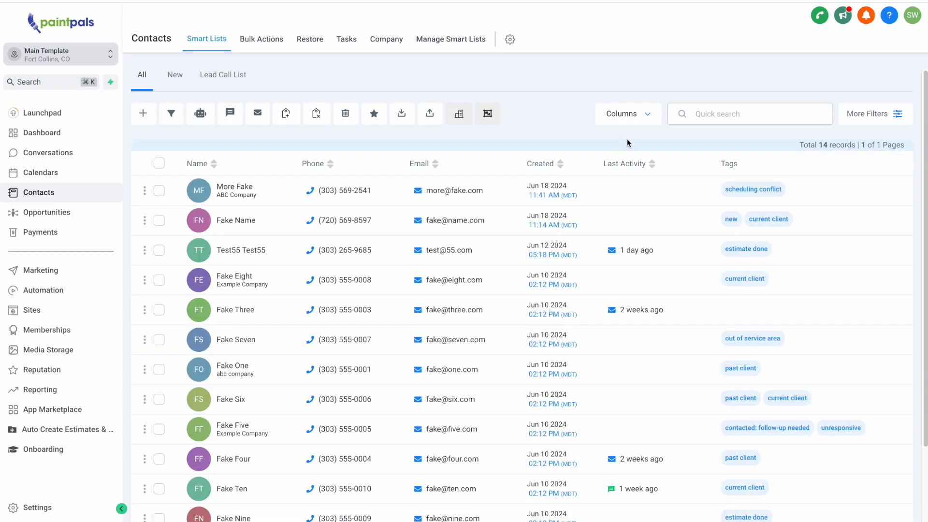
Show the Relationship column in the contacts list.
left_click(636, 121)
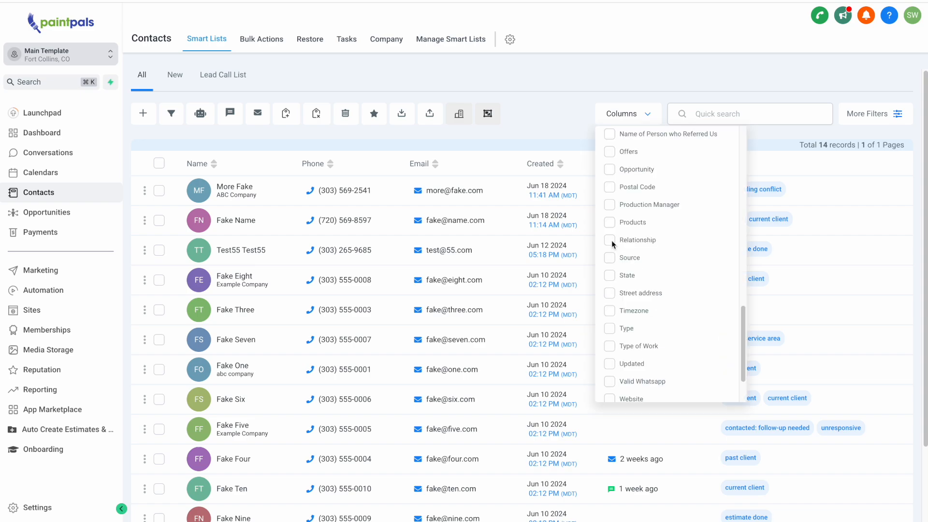
left_click(610, 240)
left_click(548, 125)
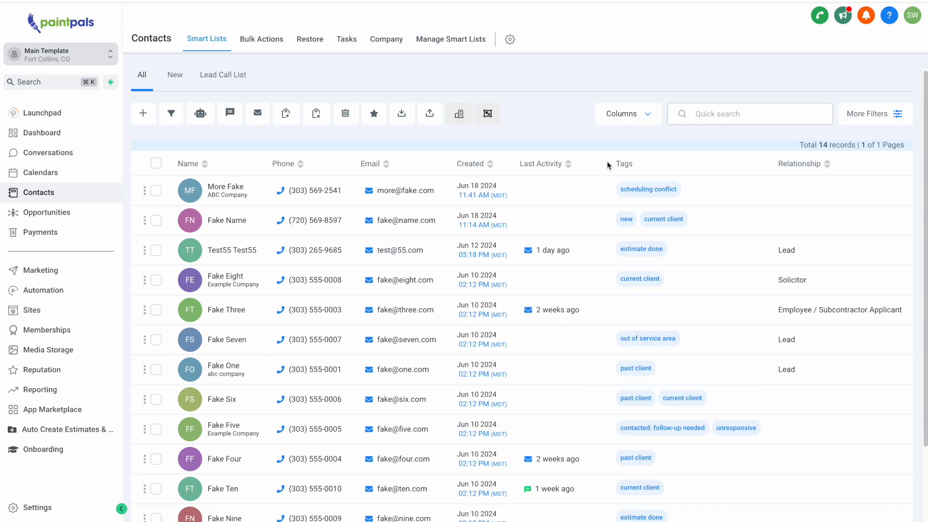
Check the Contact Information filters against the Most Used ones and close the filters.
scroll(807, 337, "down", 5)
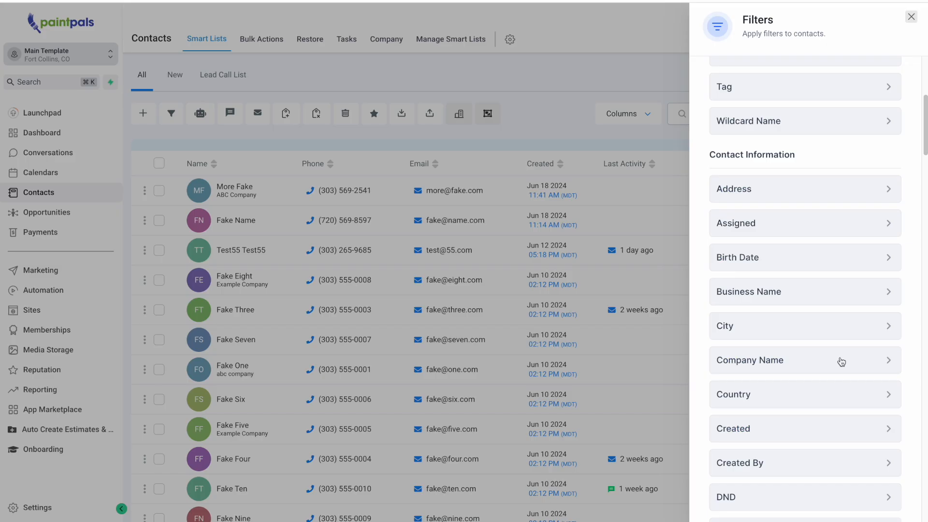
scroll(838, 363, "down", 5)
scroll(841, 362, "up", 5)
scroll(841, 361, "up", 5)
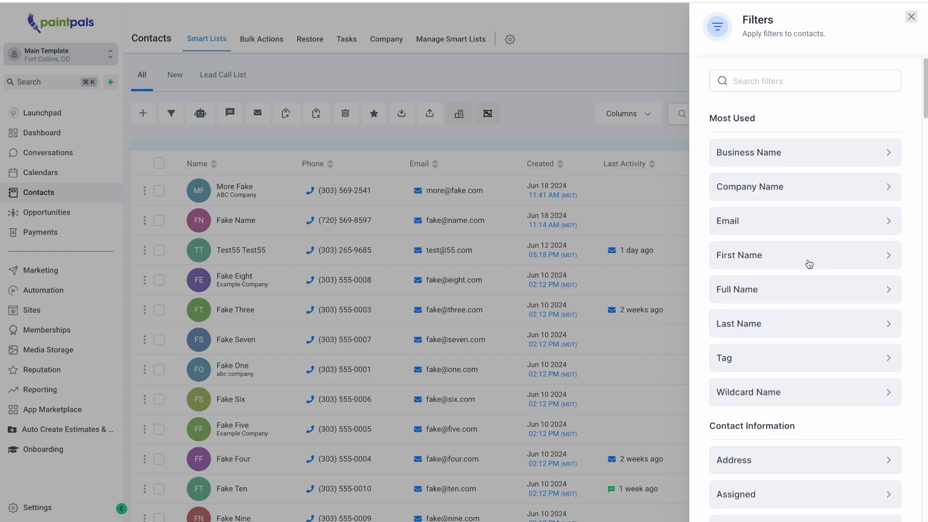
key("Escape")
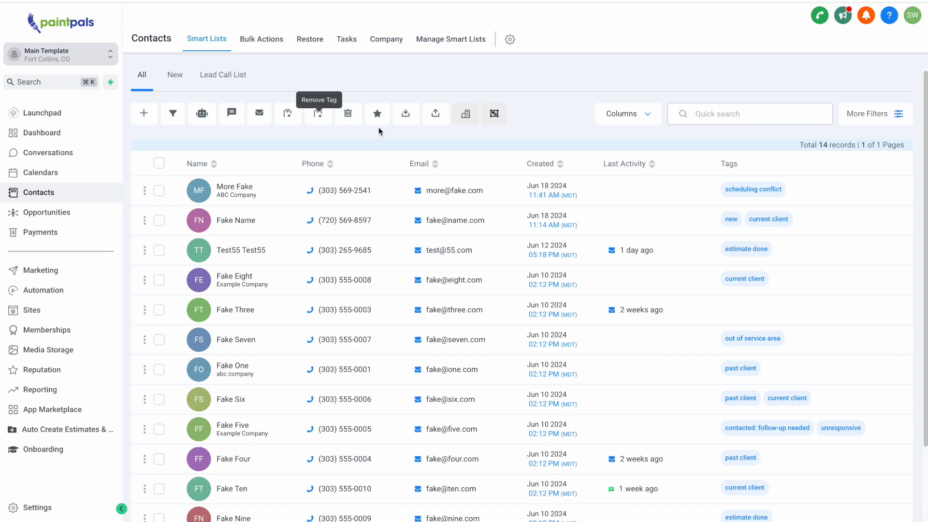
Open the New smart list and examine its saved filter conditions.
left_click(175, 77)
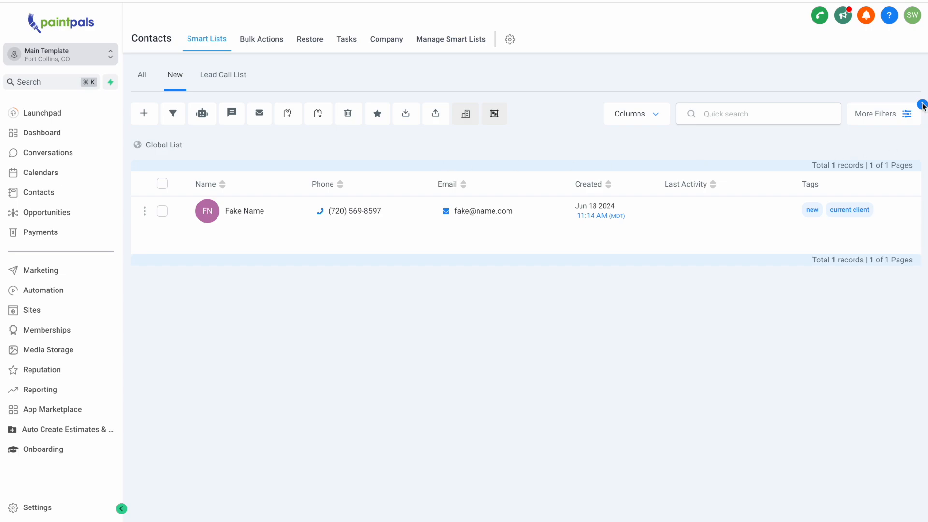
left_click(899, 117)
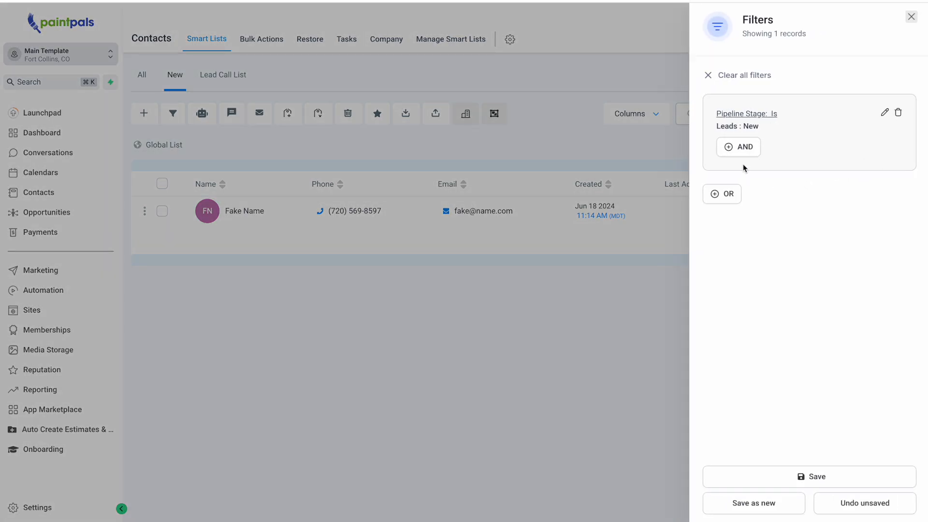
left_click_drag(717, 116, 772, 125)
left_click(772, 126)
left_click(911, 18)
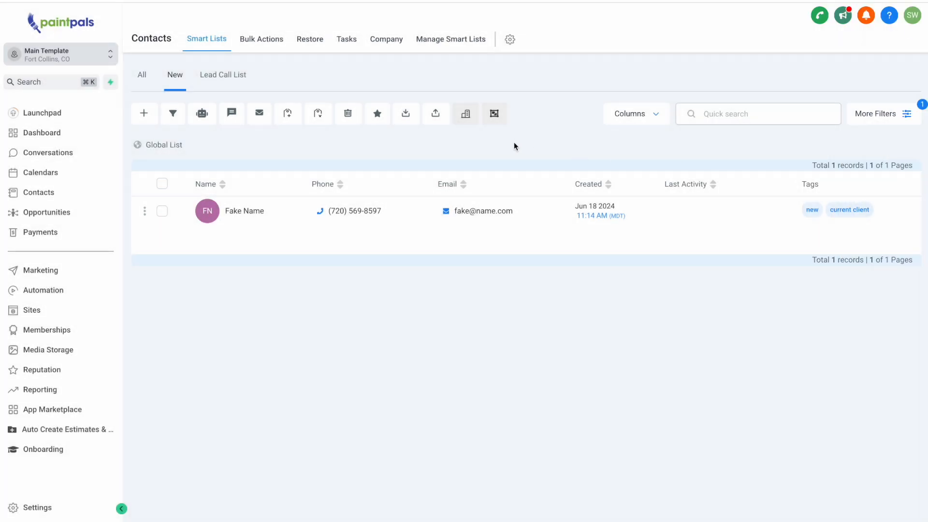
In the All contacts list, search the filters for "pip" and choose the Pipeline Stage filter.
left_click(143, 74)
left_click(876, 113)
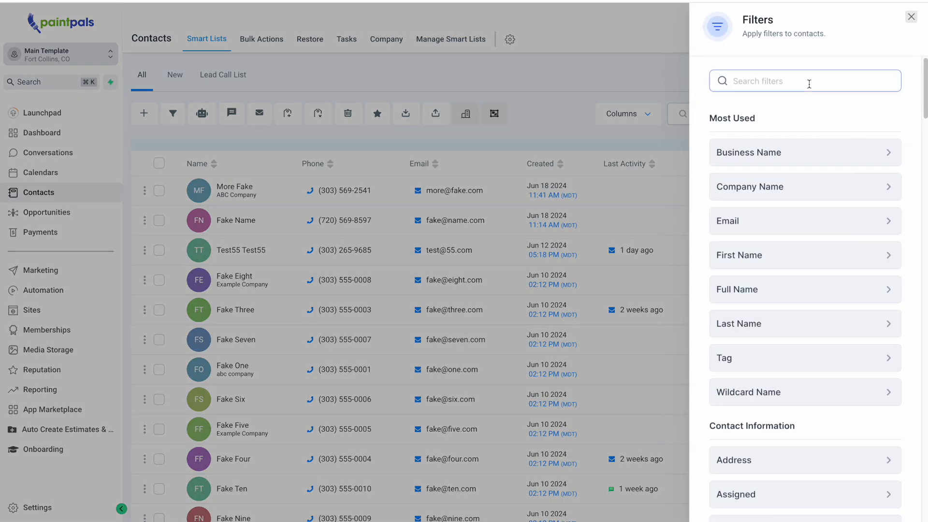
left_click(808, 84)
type("pip")
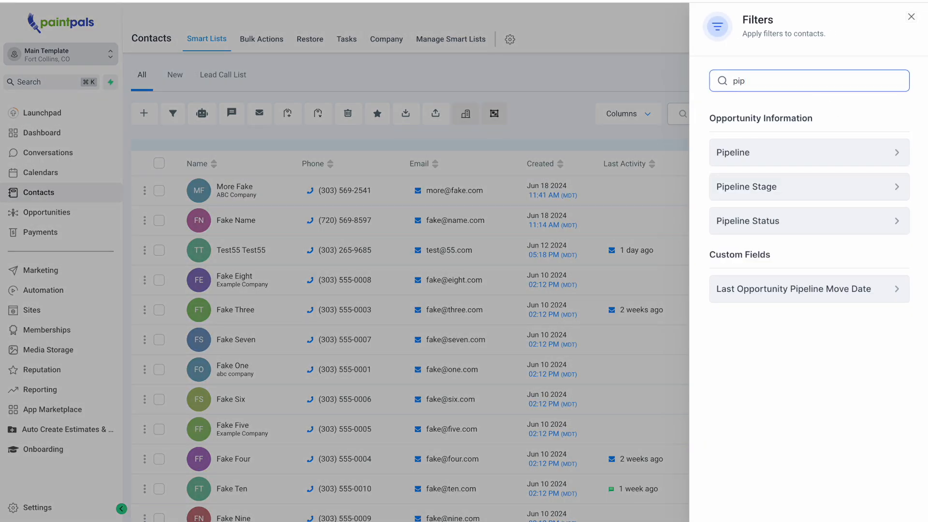
left_click(757, 192)
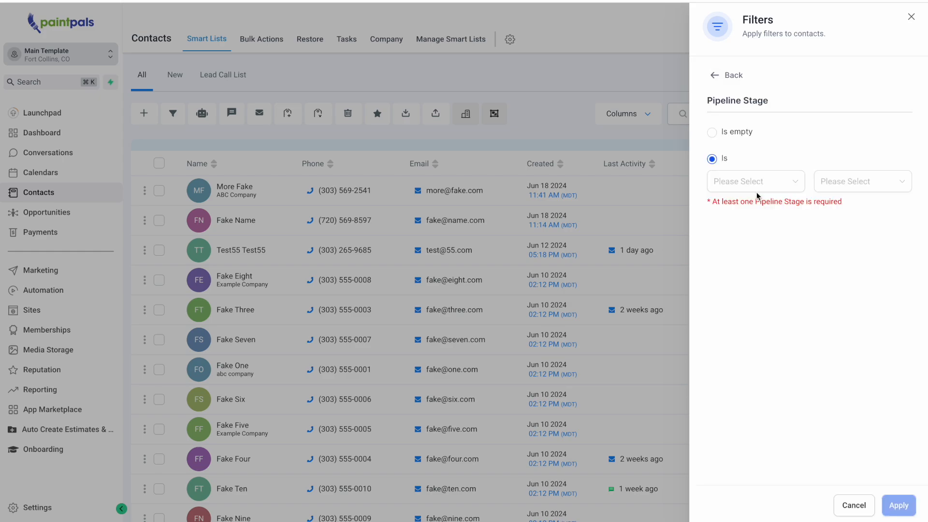
Apply a Pipeline Stage condition set to Is, with the Leads pipeline and the New stage, and close the filters.
left_click(712, 158)
left_click(726, 179)
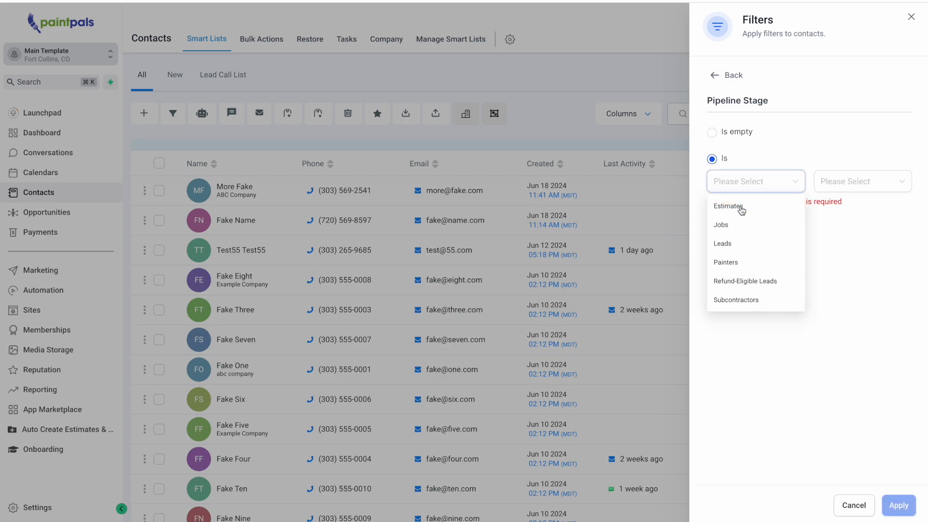
left_click(729, 244)
left_click(874, 189)
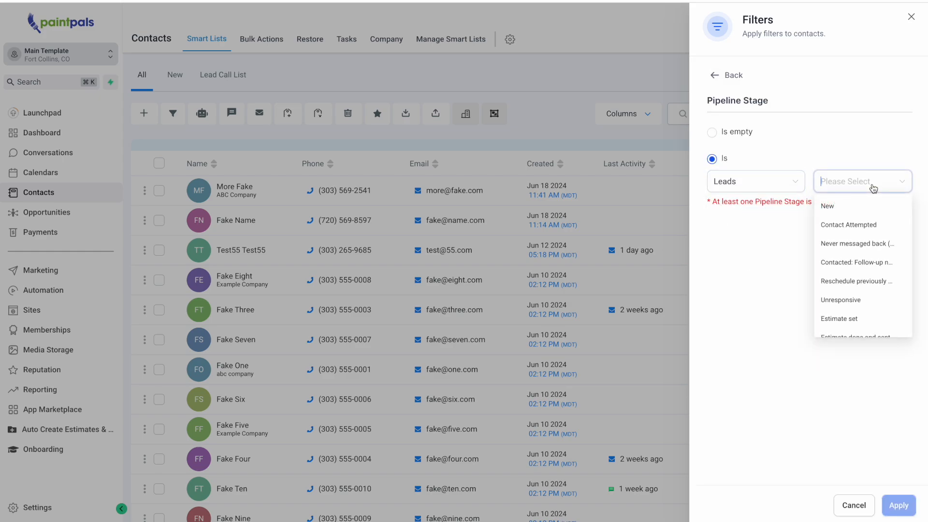
left_click(845, 206)
left_click(898, 505)
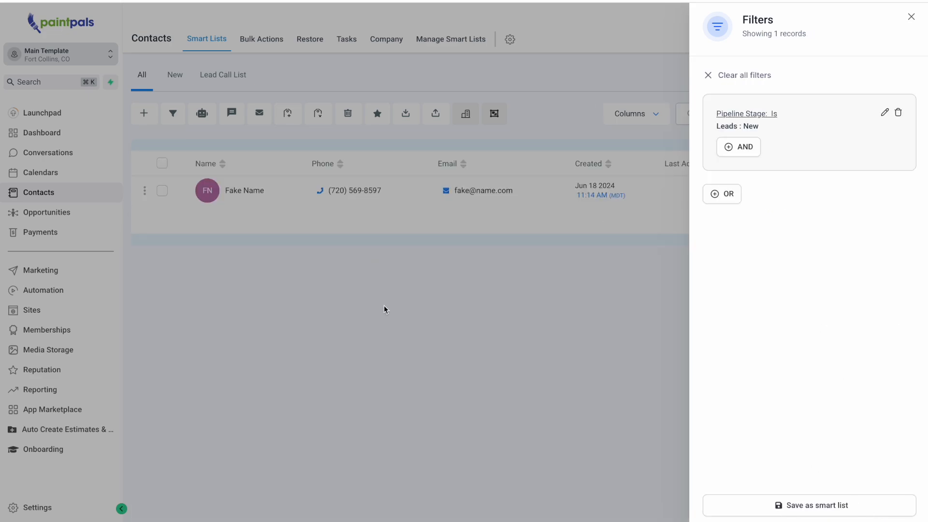
left_click(911, 17)
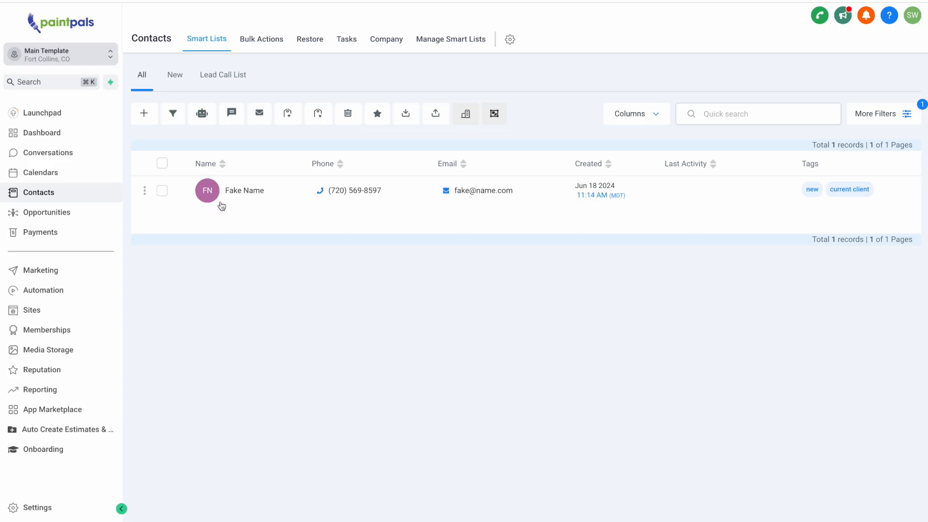
View the Leads opportunities board, then return to the contacts and open the New smart list.
left_click(46, 212)
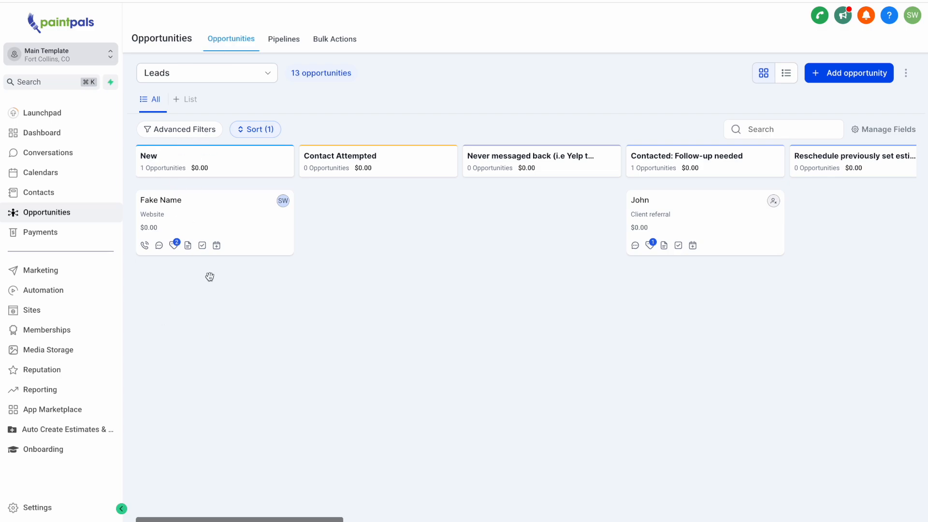
left_click(38, 192)
left_click(174, 75)
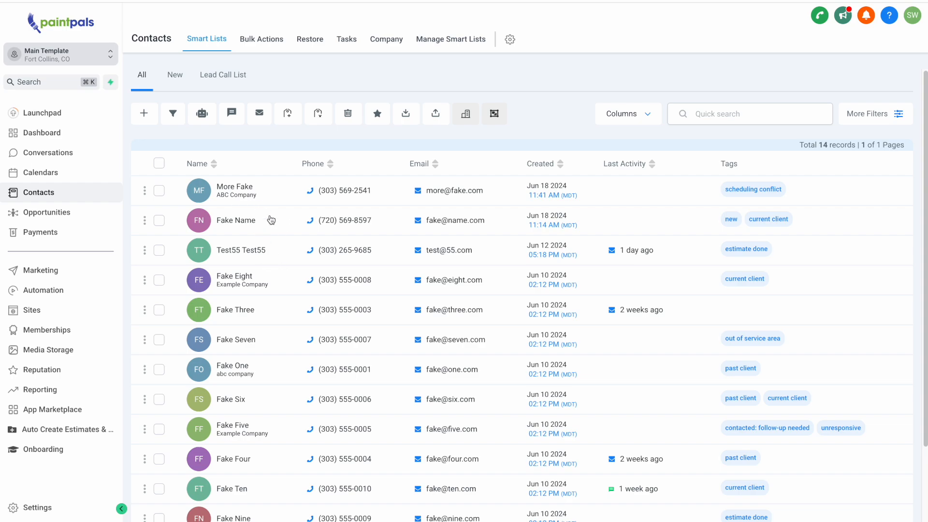
left_click(175, 77)
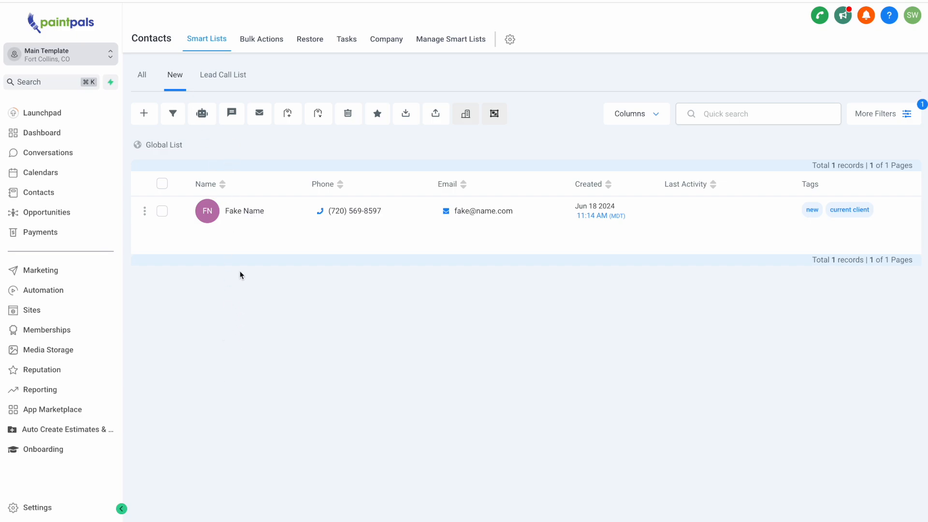
Open the contact in the New smart list, set its Relationship to Solicitor and save the change.
left_click(242, 212)
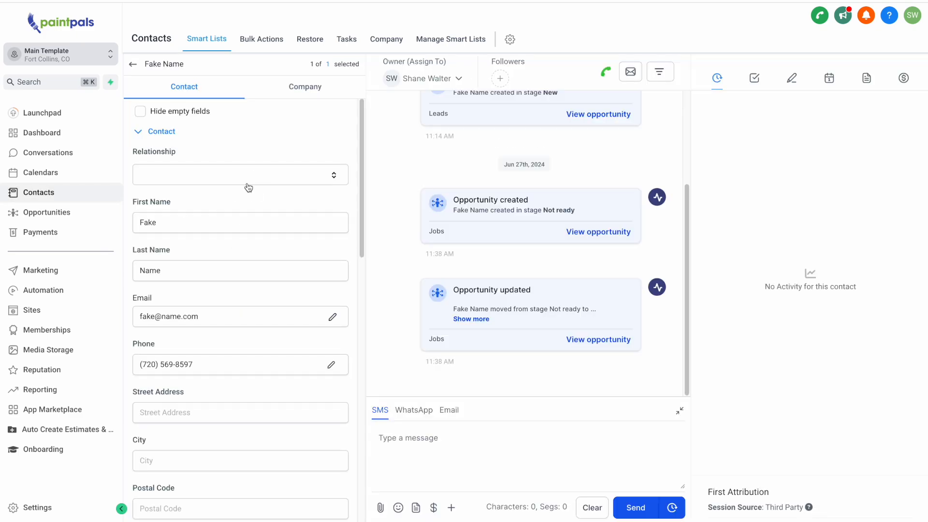
left_click(247, 184)
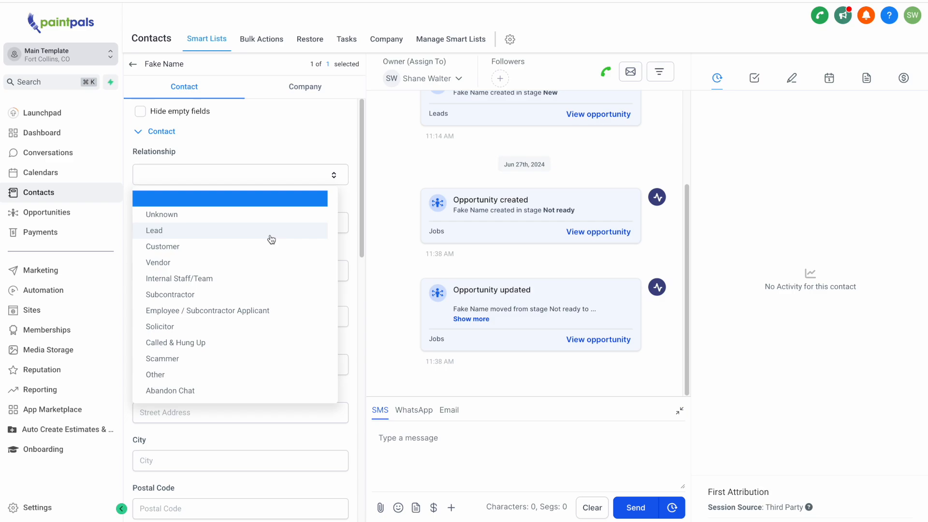
left_click(173, 328)
left_click(341, 506)
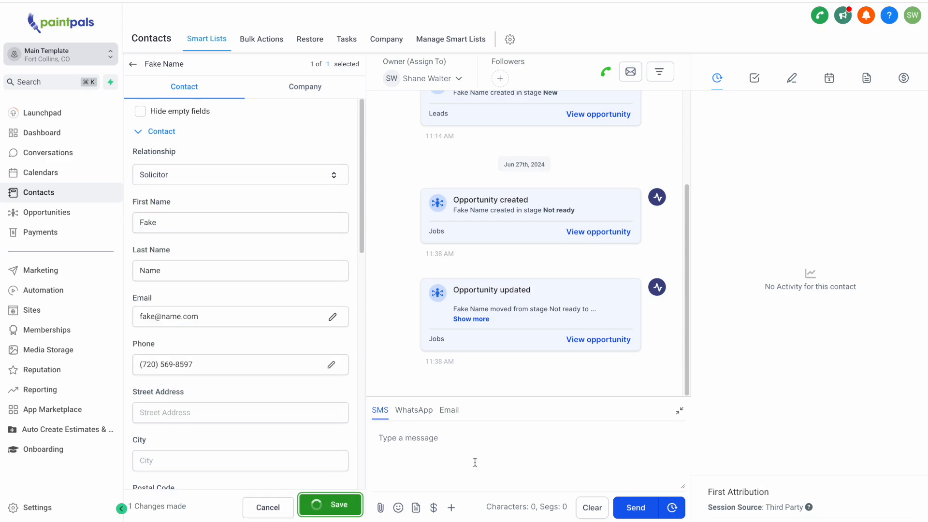
Examine the latest opportunity entry in the contact's activity history and return to the contacts list.
scroll(276, 260, "down", 2)
left_click_drag(431, 339, 466, 346)
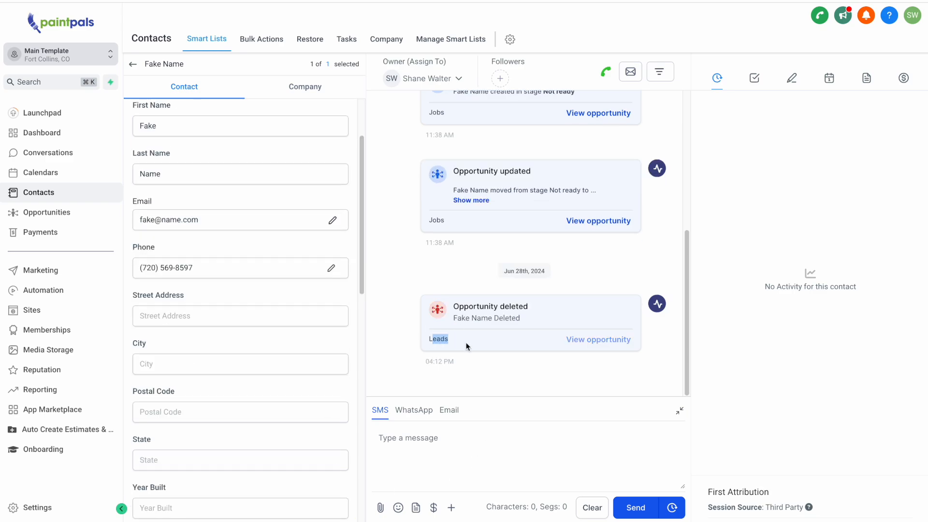
left_click(50, 185)
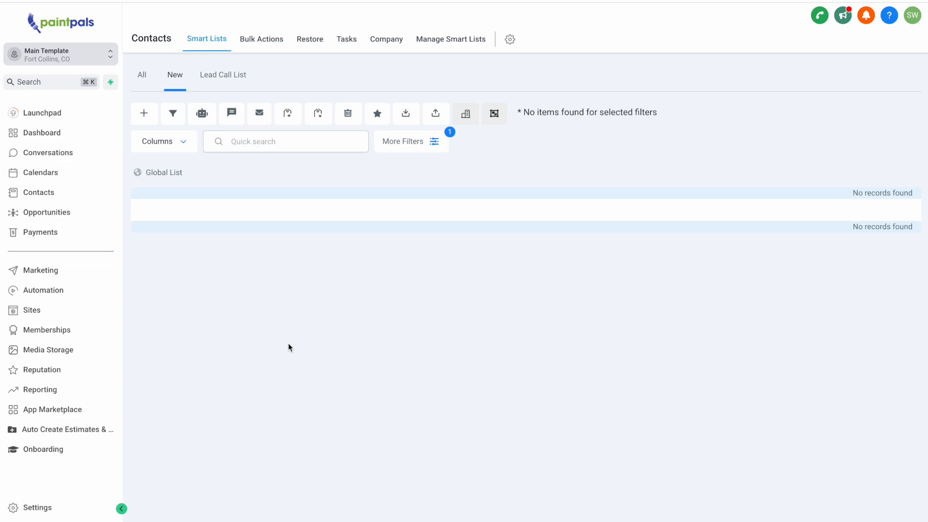
Open the Lead Call List smart list, examine its saved filter conditions and close the filters.
left_click(222, 76)
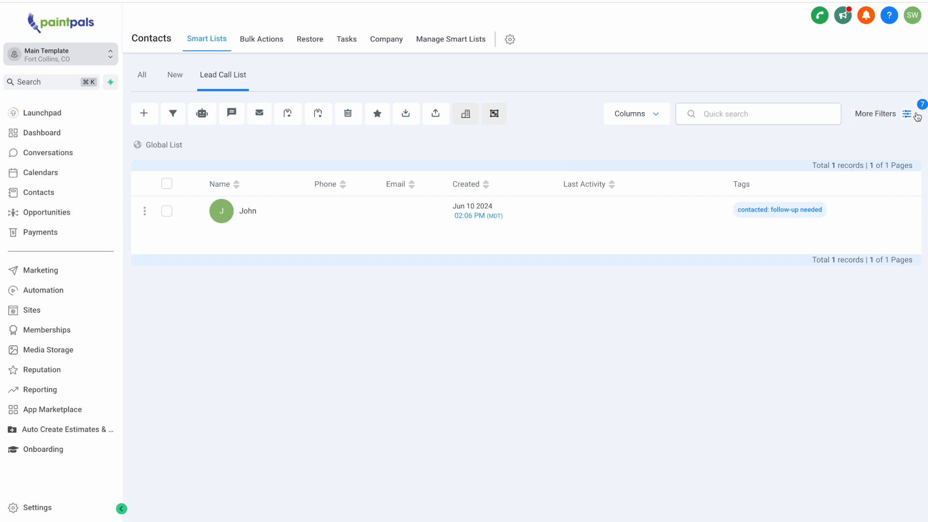
left_click(908, 115)
scroll(841, 359, "up", 5)
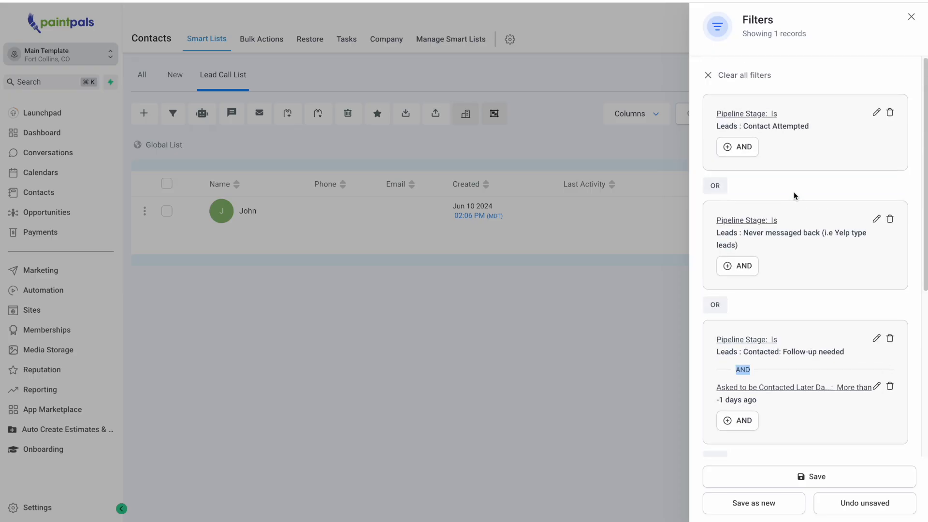
left_click(910, 16)
In the All contacts list, apply a Pipeline Stage filter set to Is, with the Leads pipeline and the Contact Attempted stage.
left_click(141, 75)
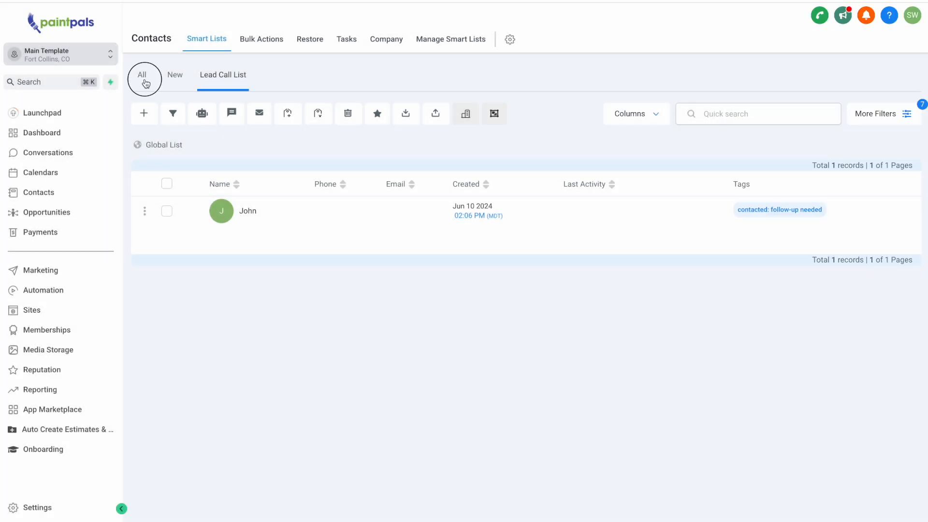
left_click(908, 114)
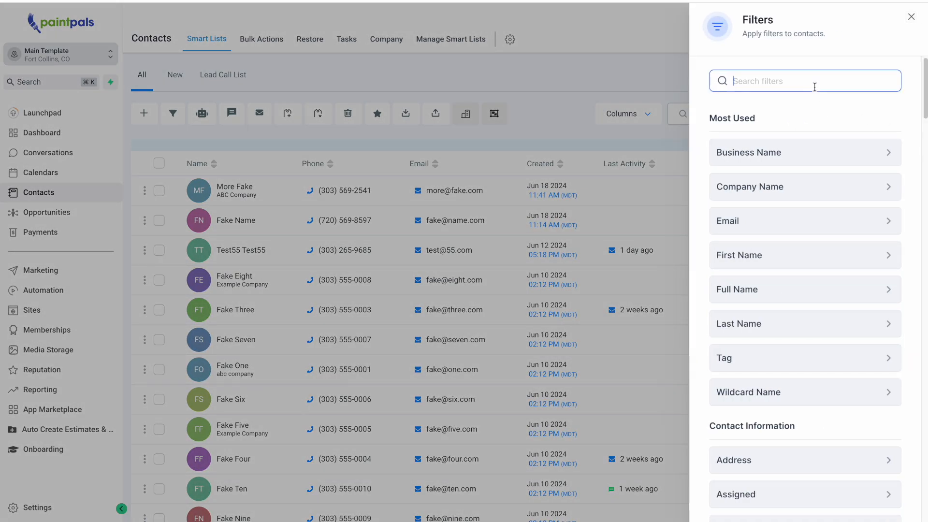
type("pip")
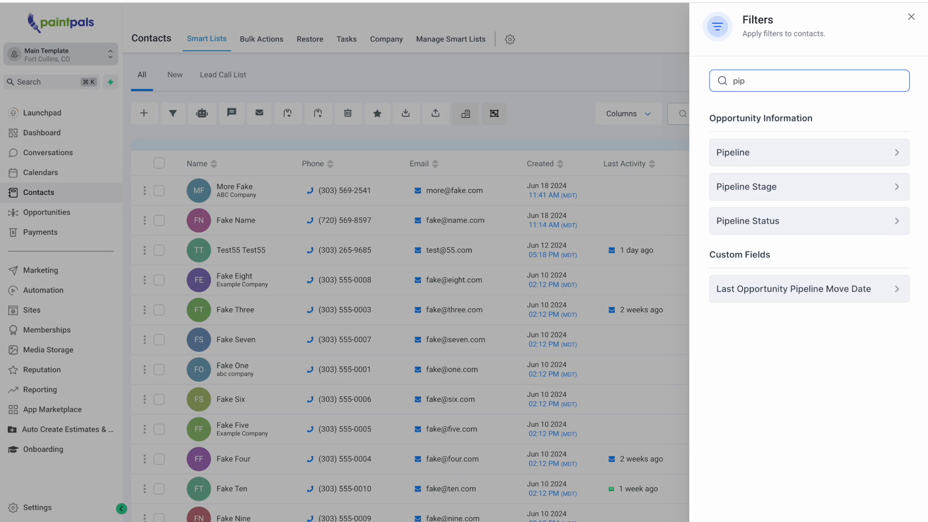
left_click(807, 185)
left_click(723, 242)
left_click(849, 188)
left_click(840, 222)
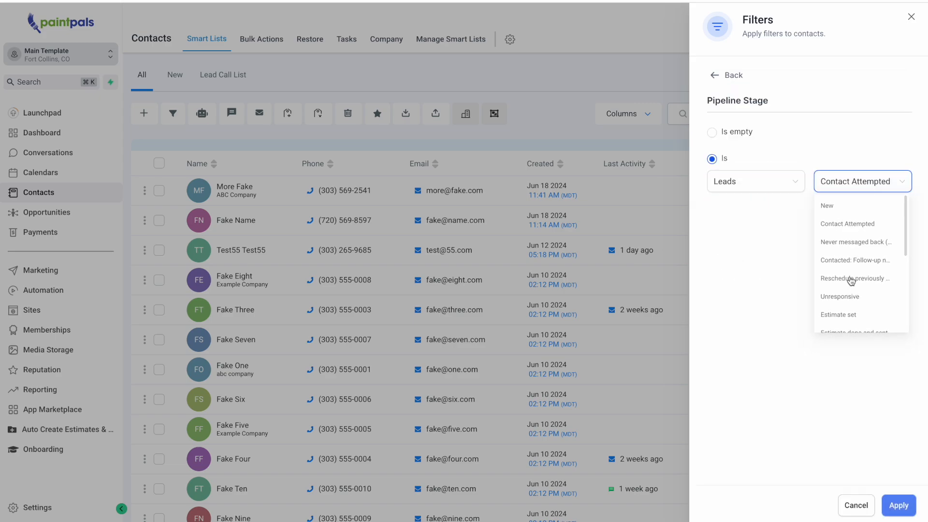
left_click(898, 504)
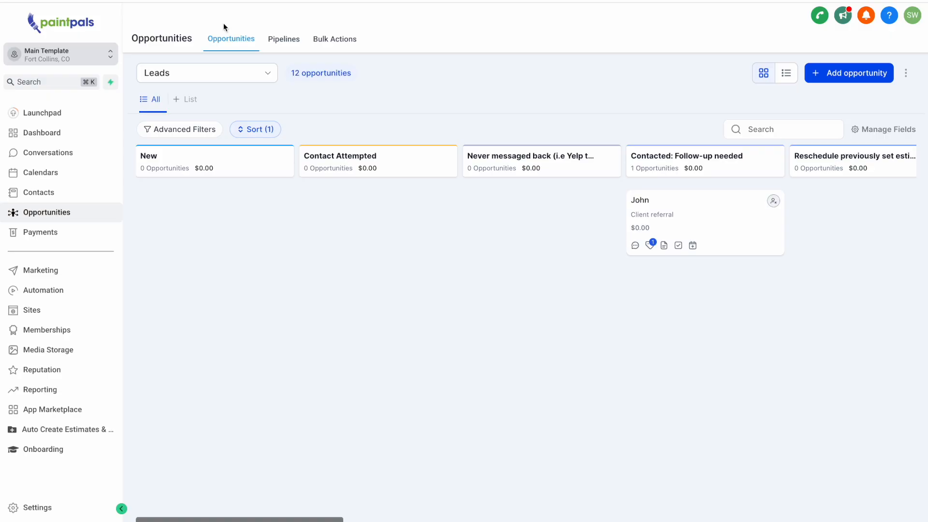
Add an OR condition where Pipeline Stage is Leads : Never messaged back (i.e Yelp type leads).
left_click(359, 159)
left_click(534, 162)
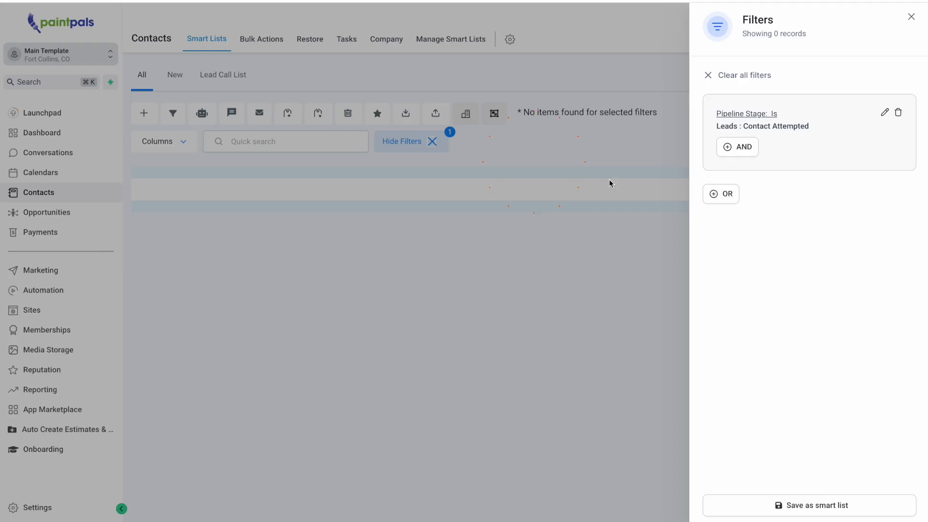
left_click(727, 194)
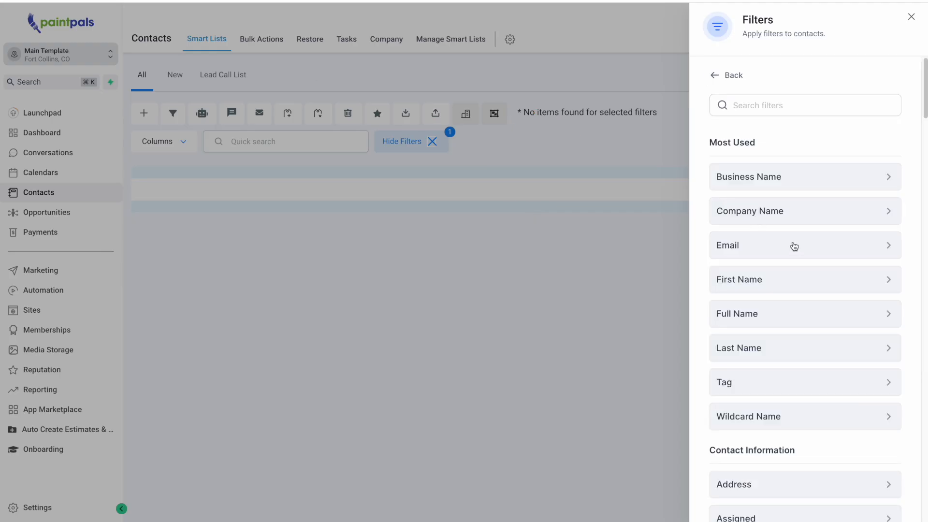
left_click(789, 115)
type("pip")
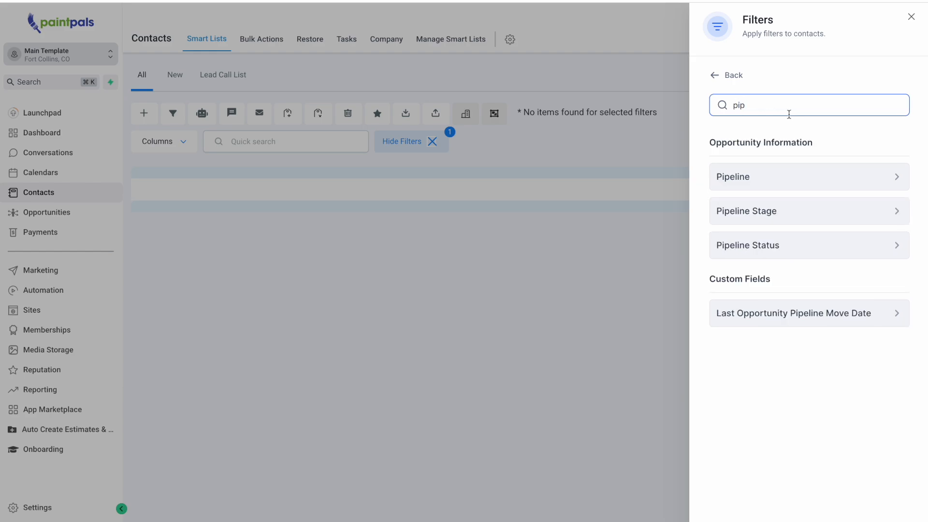
left_click(782, 209)
left_click(768, 180)
left_click(731, 243)
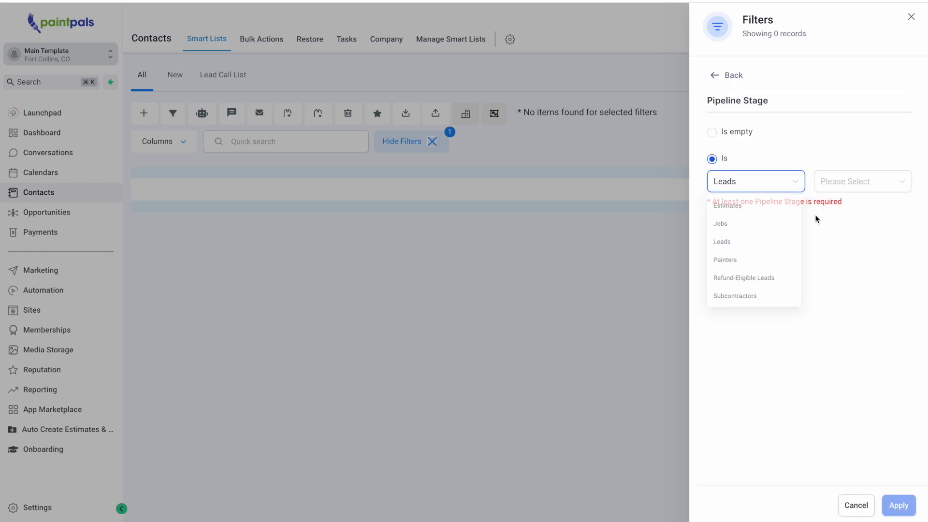
left_click(851, 181)
left_click(849, 244)
left_click(900, 504)
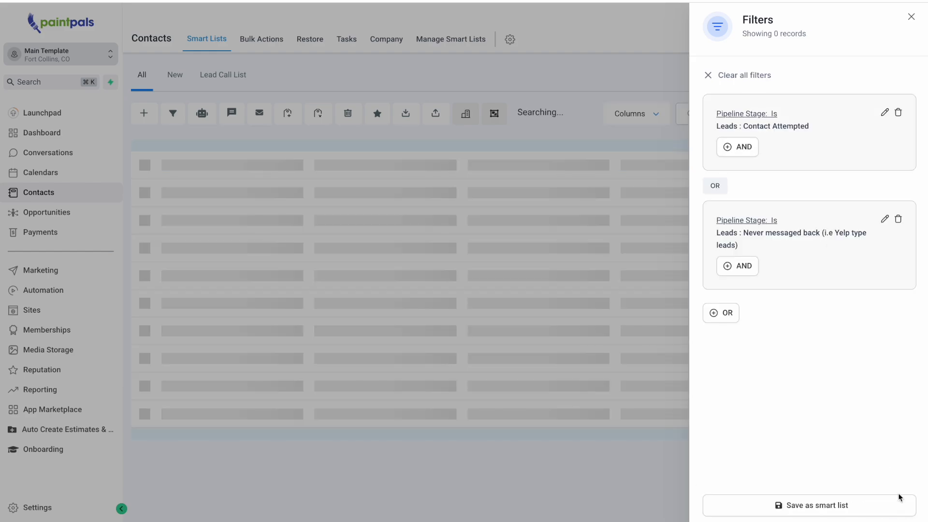
Add another OR condition where Pipeline Stage is Leads : Contacted: Follow-up needed.
left_click(724, 313)
left_click(764, 103)
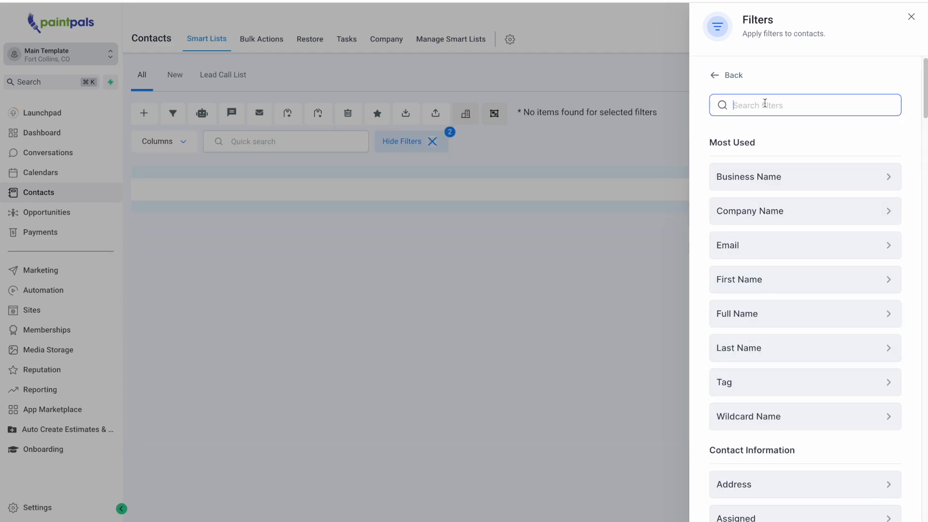
type("pip")
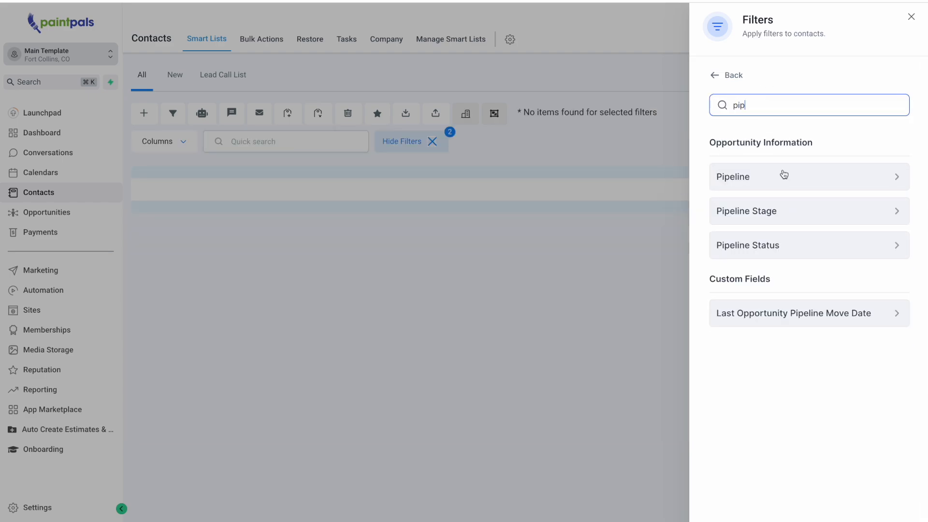
left_click(768, 210)
left_click(767, 188)
left_click(724, 243)
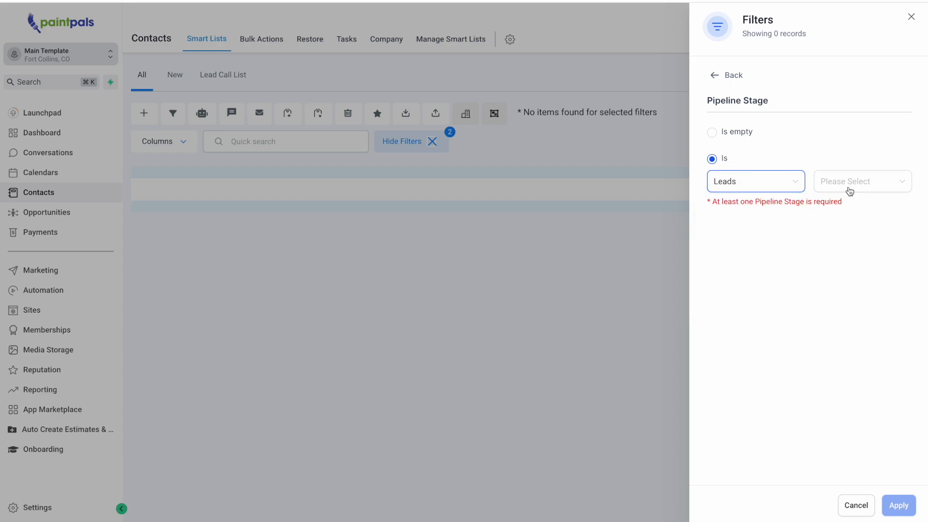
left_click(849, 192)
left_click(867, 262)
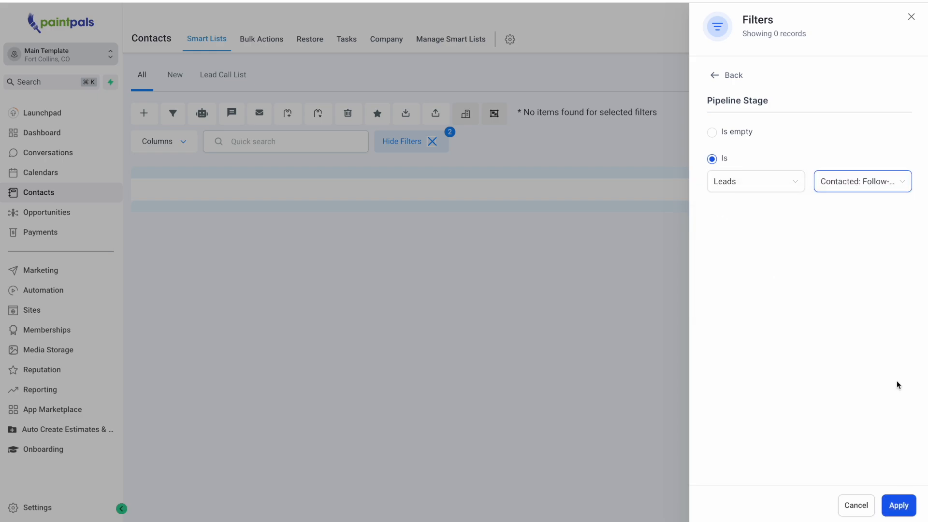
left_click(898, 505)
From the Leads opportunities board, open the contact in the Contacted: Follow-up needed stage and examine its Asked To Be Contacted Later Date field.
left_click(631, 158)
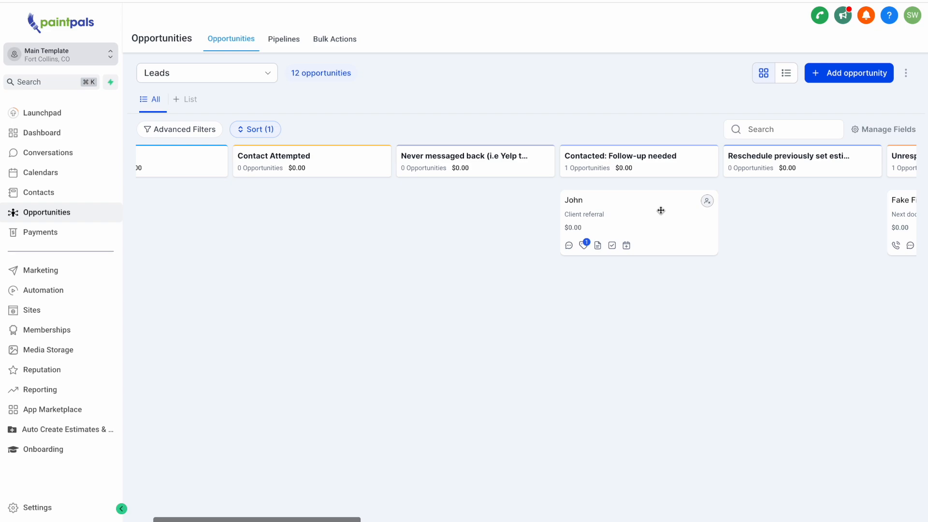
left_click(585, 219)
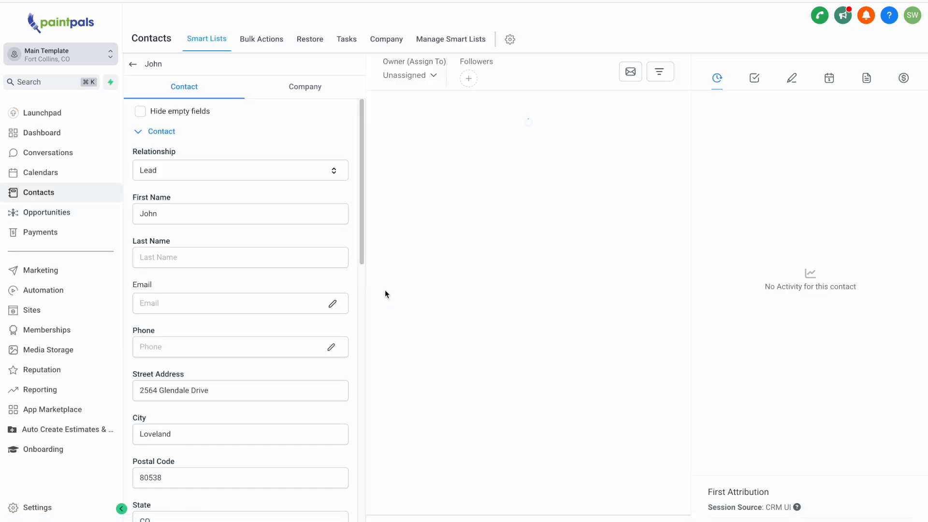
scroll(235, 310, "down", 4)
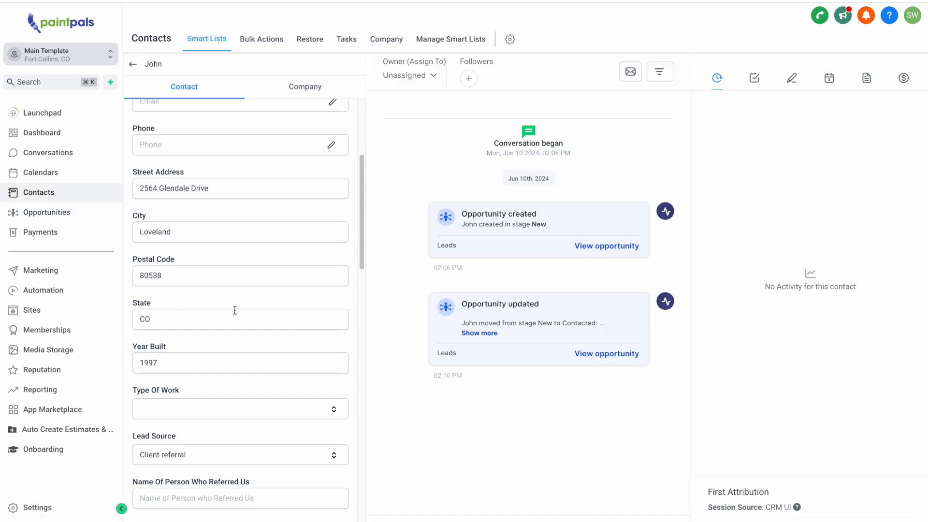
scroll(234, 309, "down", 5)
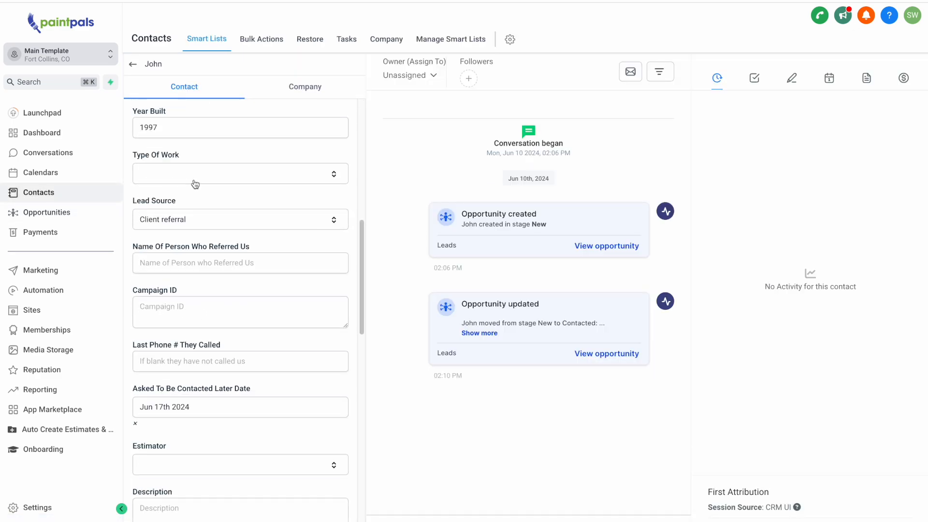
scroll(165, 301, "down", 1)
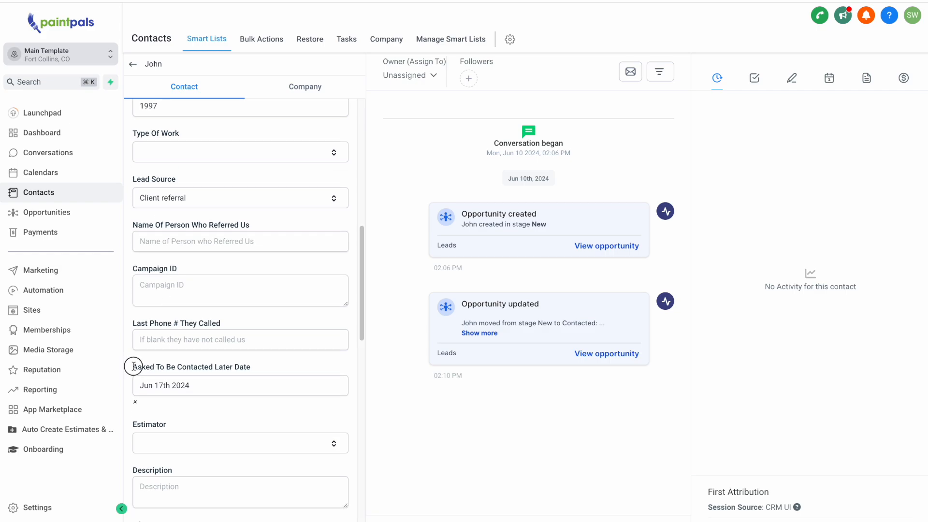
left_click_drag(133, 365, 254, 373)
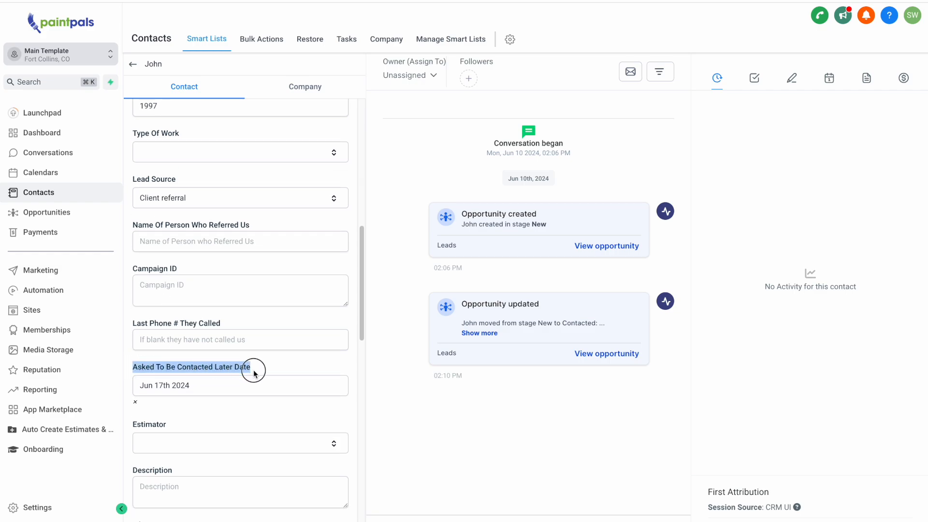
Set the contact's Asked To Be Contacted Later Date to Aug 15th 2024.
left_click(211, 385)
scroll(211, 385, "down", 5)
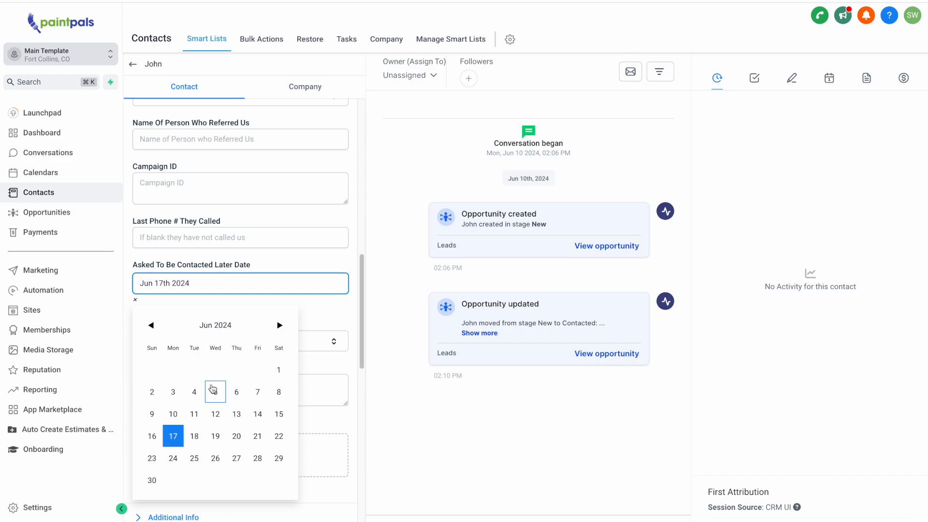
left_click(279, 326)
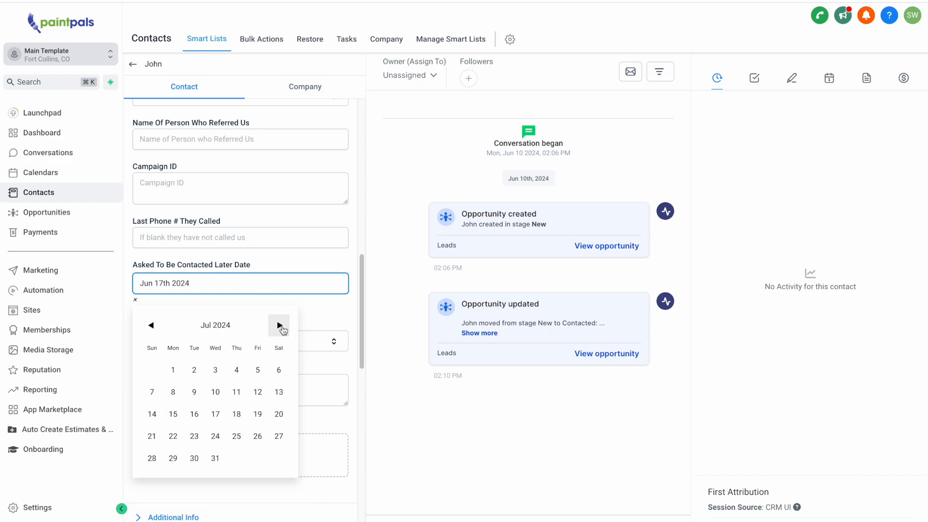
left_click(280, 326)
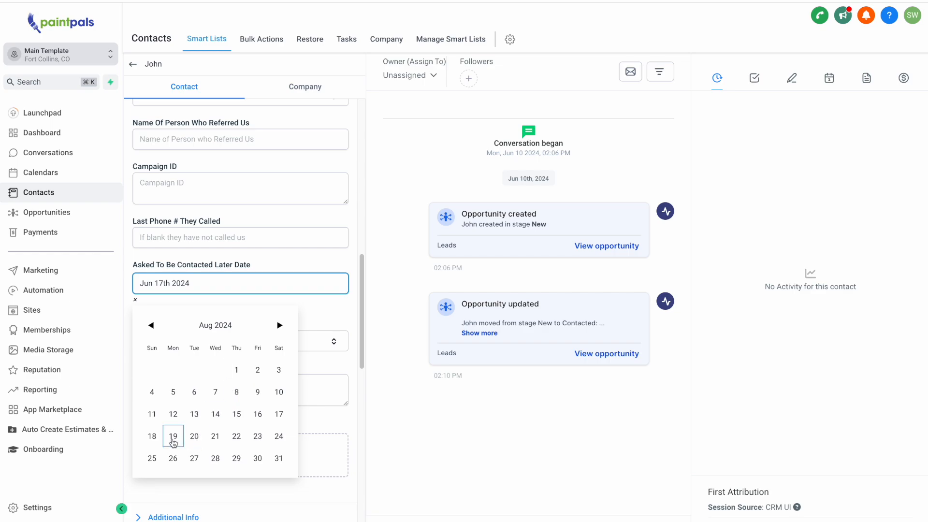
left_click(236, 414)
left_click(211, 283)
left_click(244, 262)
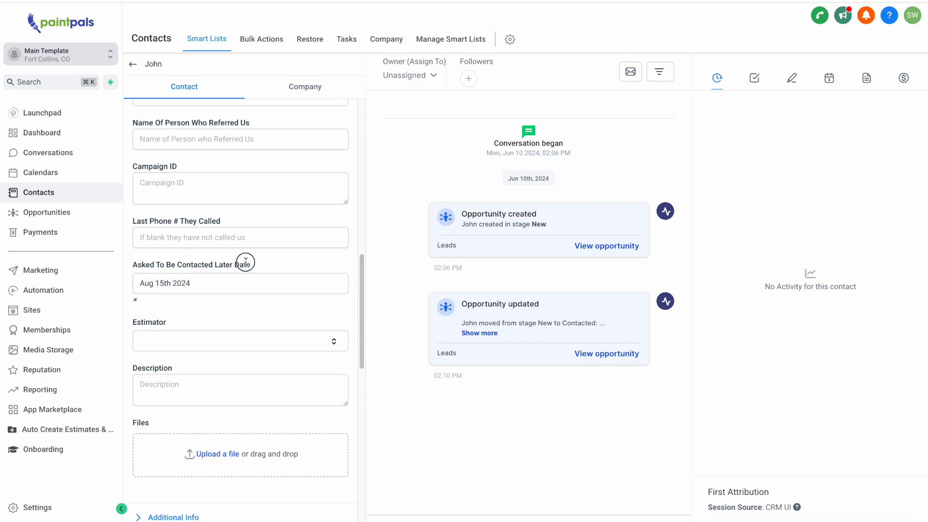
left_click_drag(222, 265, 132, 264)
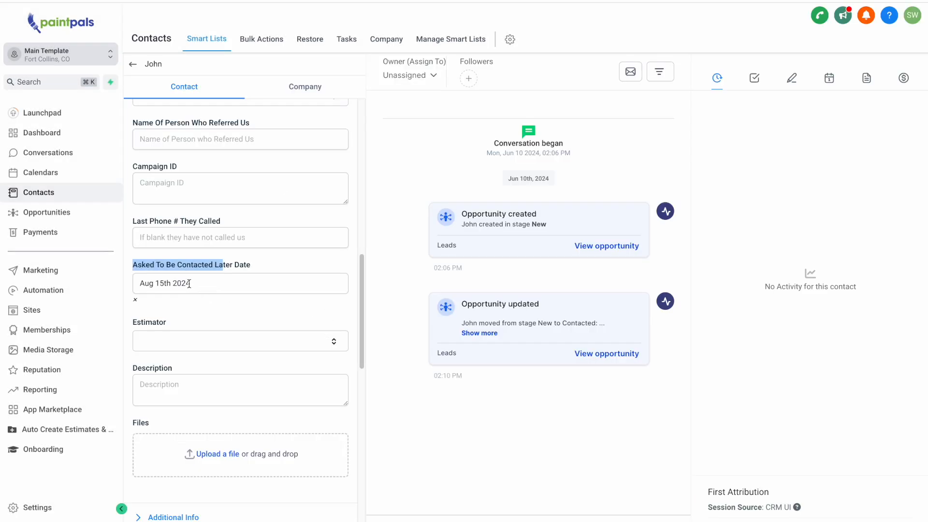
left_click_drag(211, 284, 141, 283)
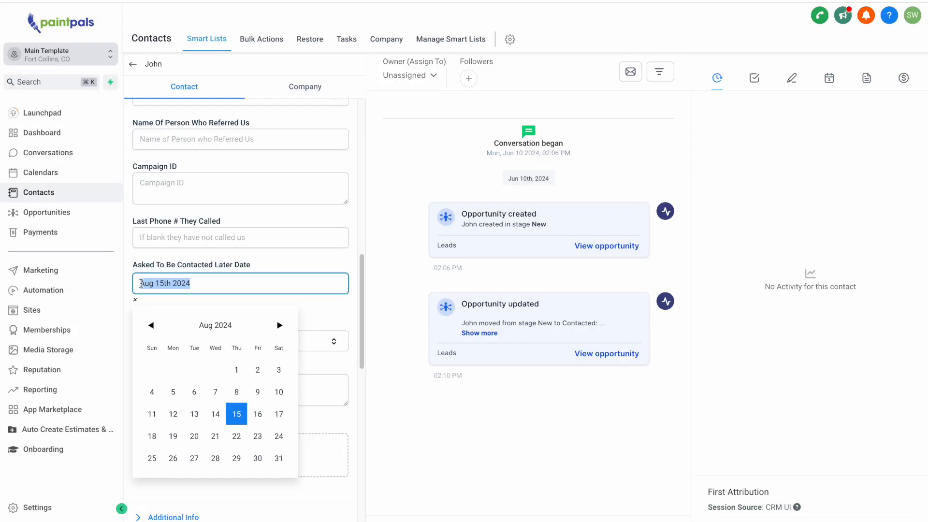
left_click(266, 270)
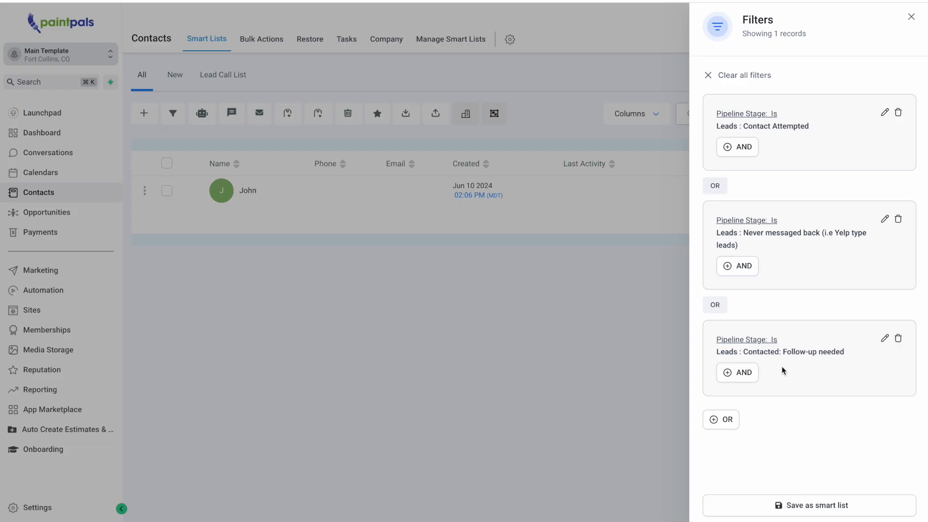
Add an AND condition to the Contacted: Follow-up needed group where Asked To Be Contacted Later Date is more than -1 days ago.
left_click(731, 372)
left_click(766, 105)
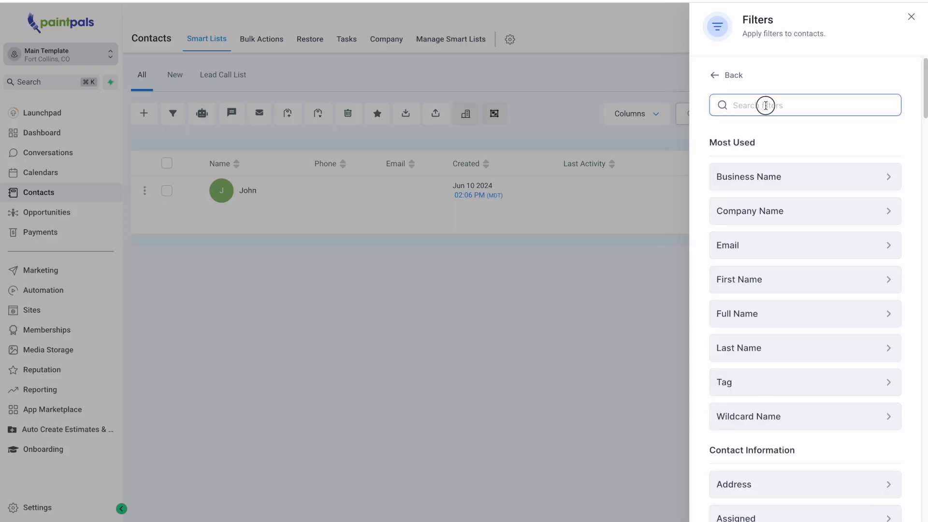
type("as")
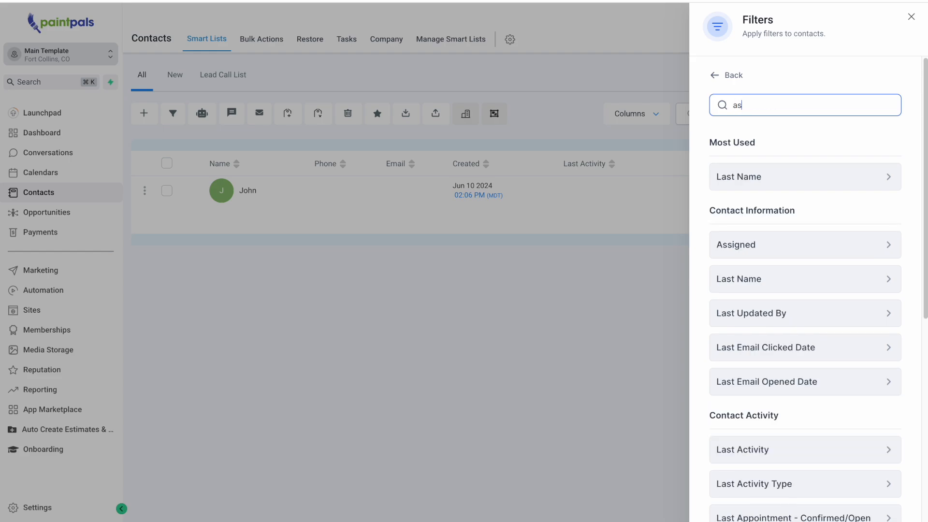
type("k")
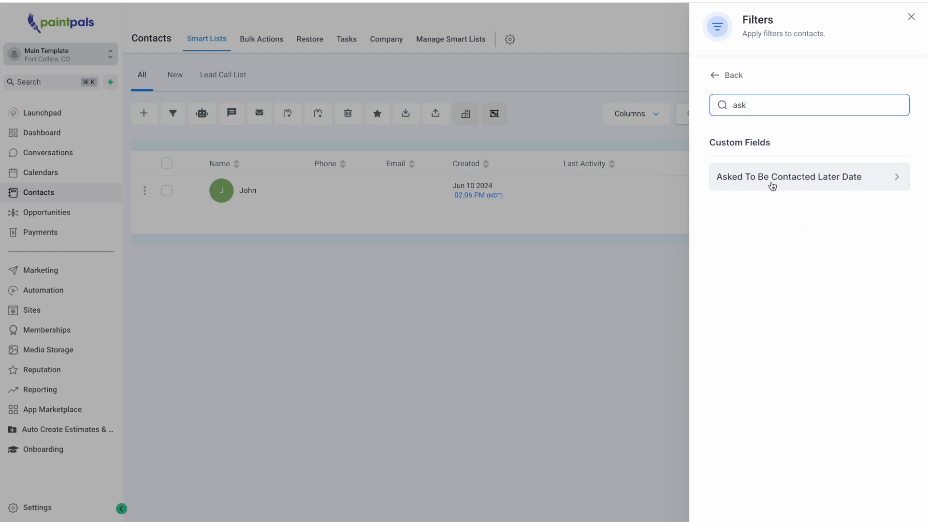
left_click(847, 180)
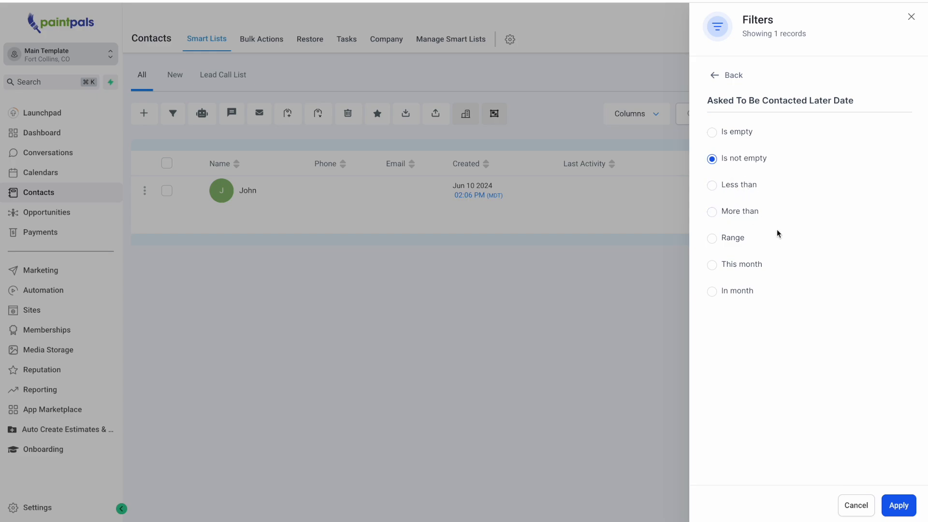
left_click(743, 211)
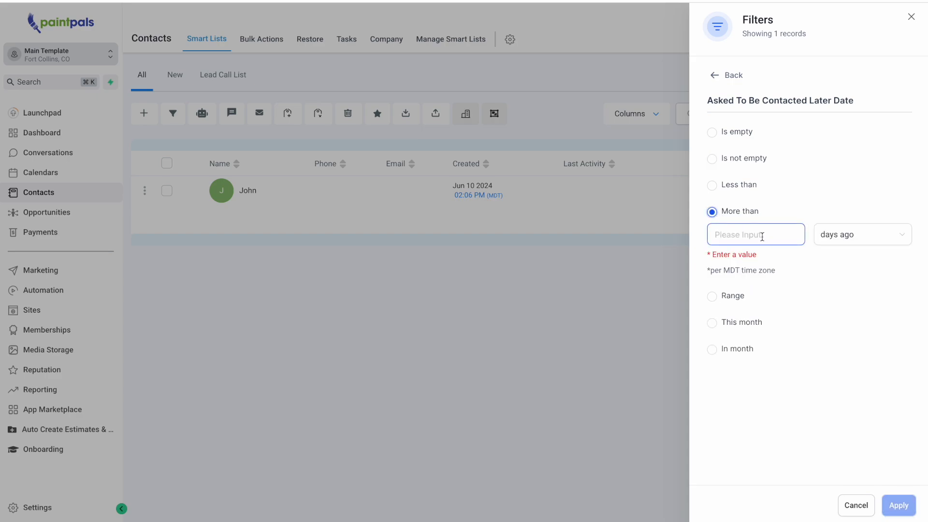
type("0")
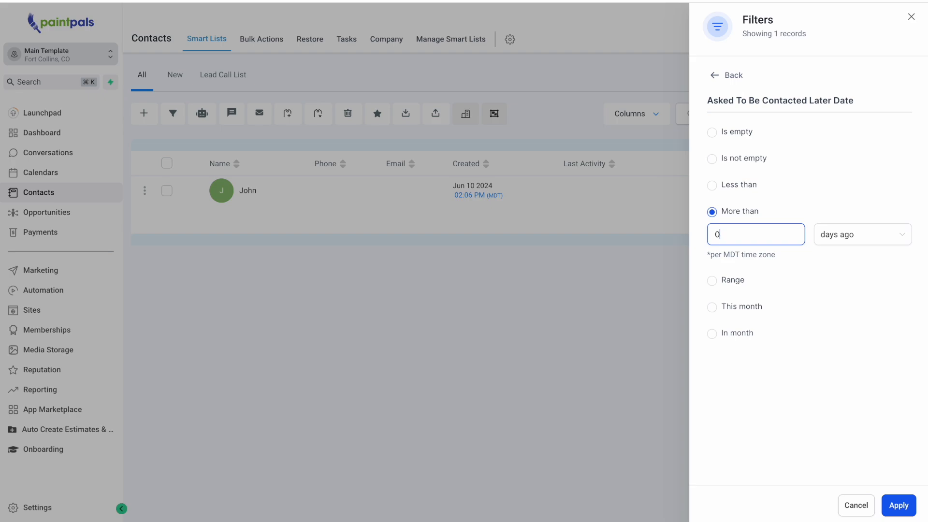
key("BackSpace")
type("-1")
left_click(811, 209)
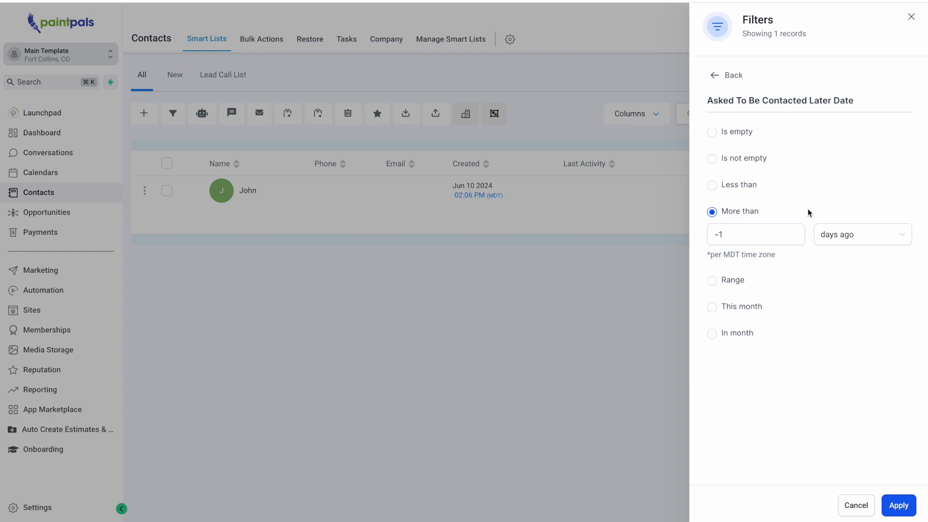
left_click(899, 505)
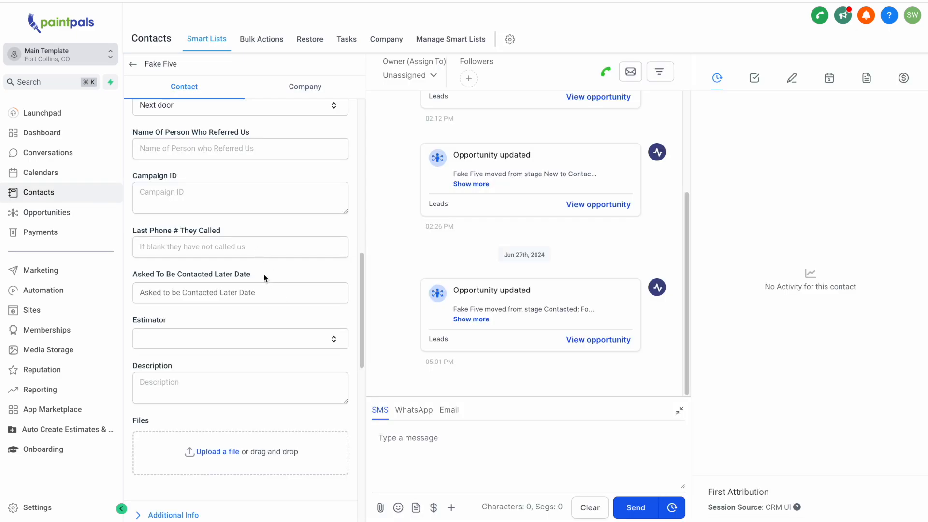
Examine the Asked To Be Contacted Later Date field on the record of the other contact needing follow-up.
left_click_drag(263, 274, 137, 273)
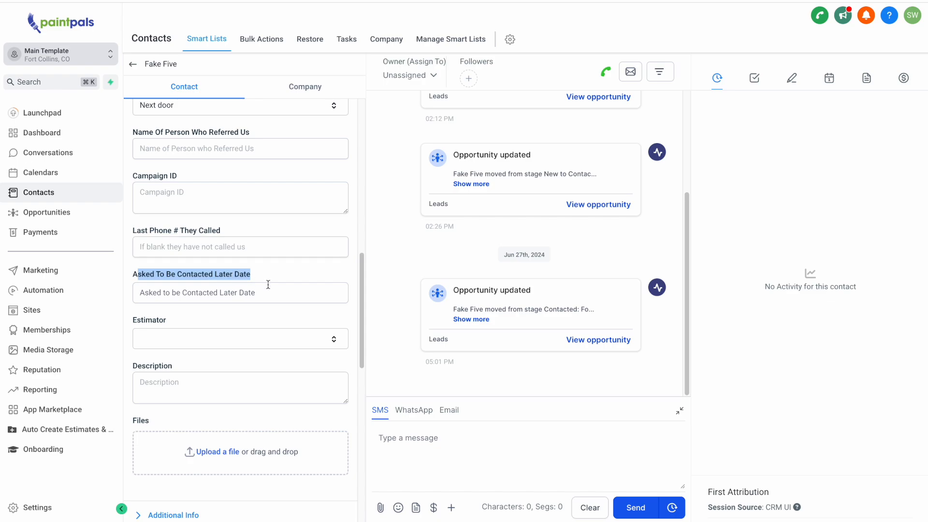
left_click(597, 340)
mouse_move(409, 300)
left_mouse_down()
mouse_move(376, 305)
mouse_move(403, 295)
left_mouse_up()
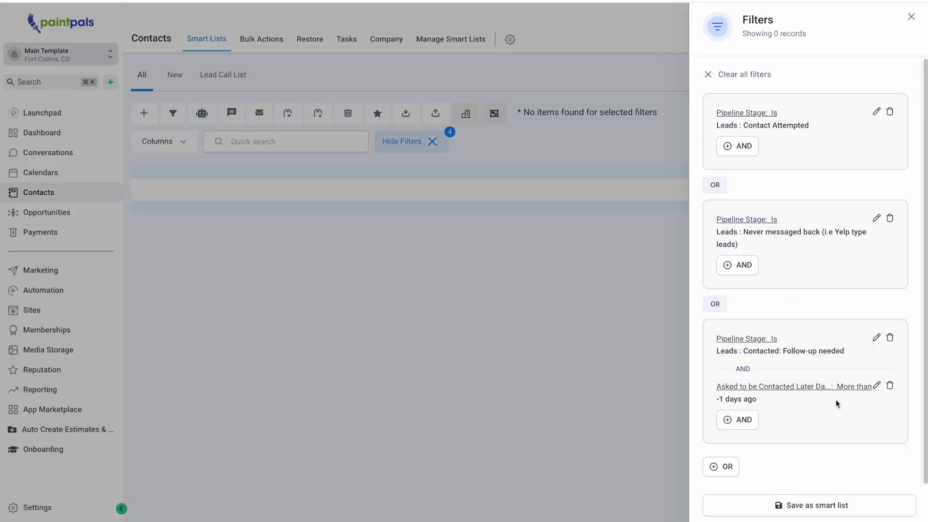
Add a second OR group where Pipeline Stage is Leads : Contacted: Follow-up needed.
left_click(720, 467)
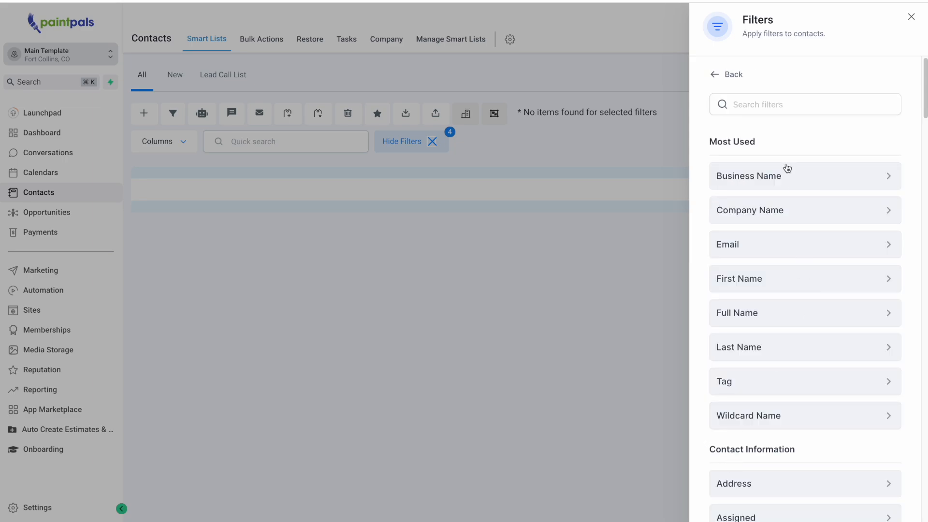
type("pipe")
left_click(793, 218)
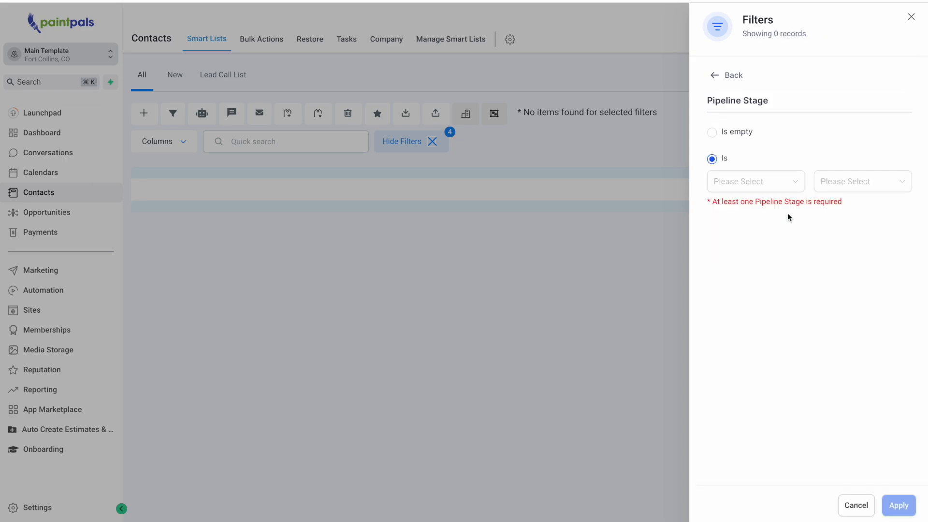
left_click(757, 188)
left_click(720, 243)
left_click(871, 188)
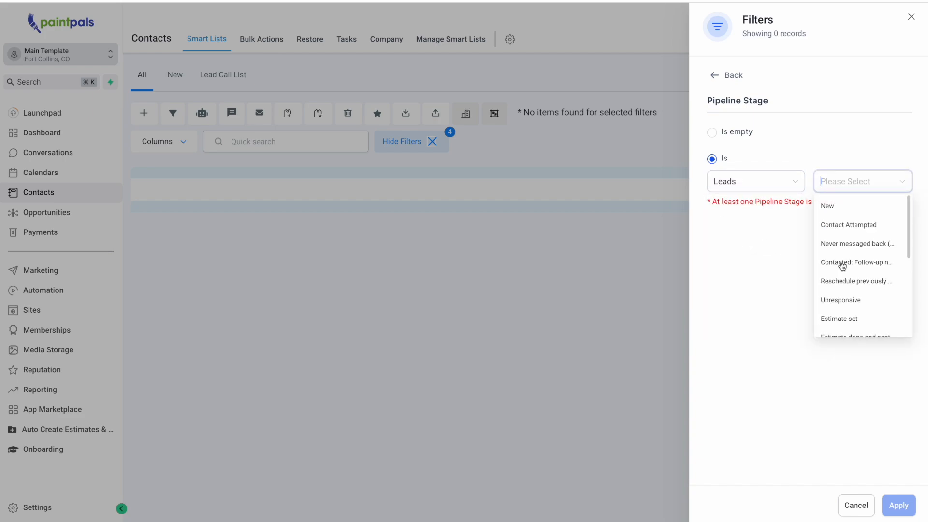
left_click(851, 266)
left_click(898, 504)
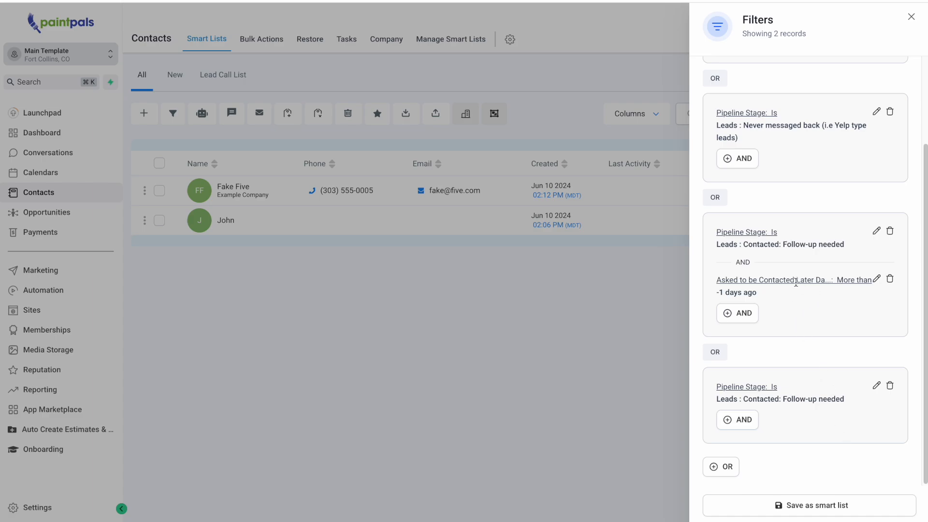
Add an AND condition to the second Contacted: Follow-up needed group where Asked To Be Contacted Later Date is empty.
left_click(743, 421)
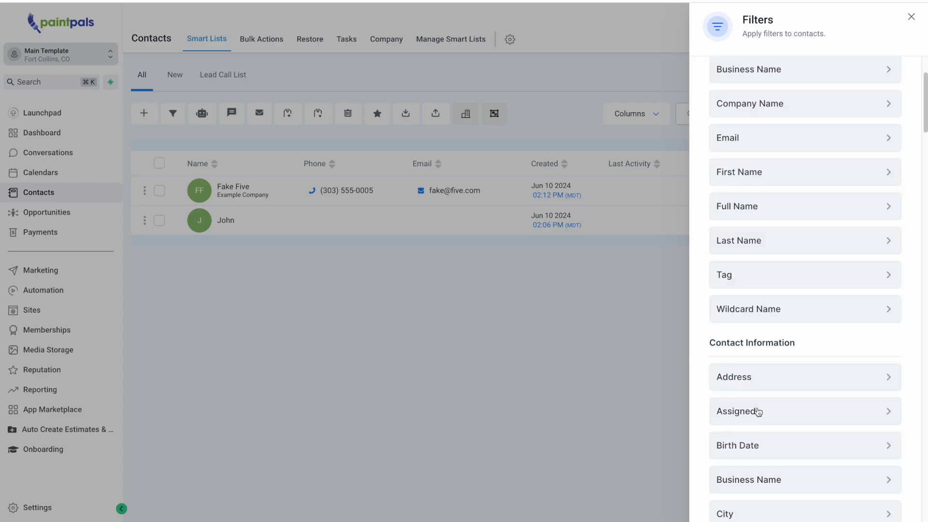
type("ask")
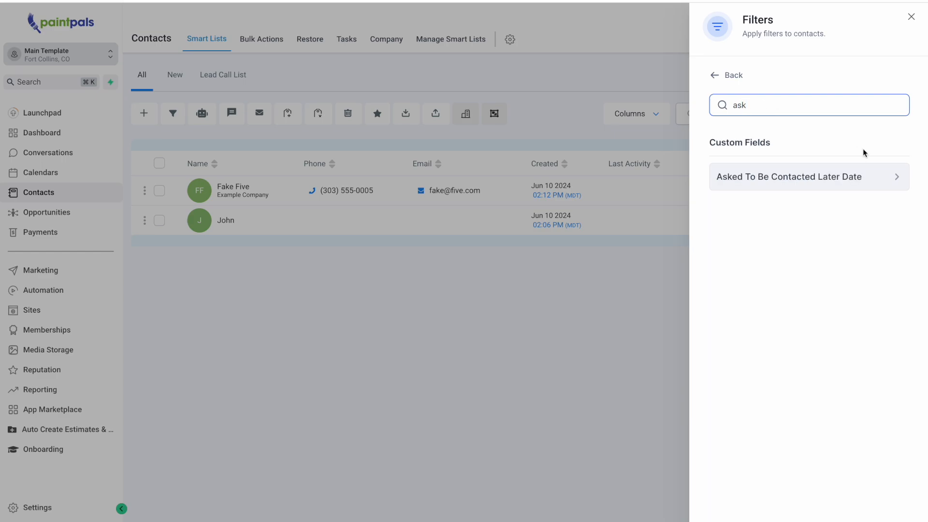
left_click(829, 177)
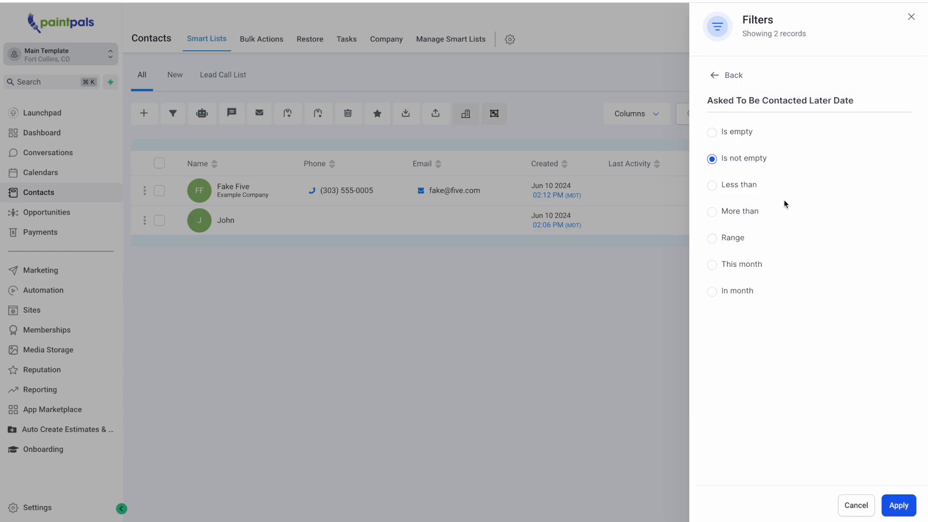
left_click(712, 132)
left_click(898, 505)
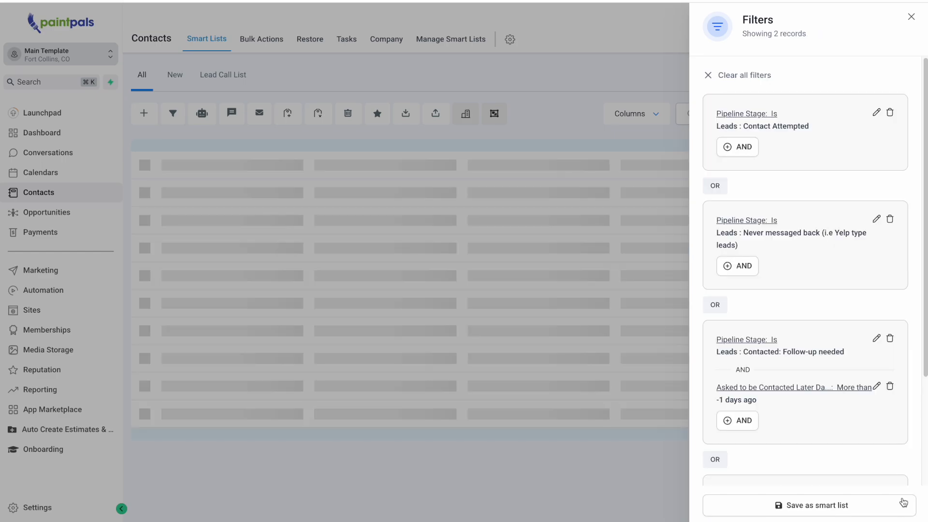
Compare the conditions in the two Contacted: Follow-up needed filter groups.
scroll(810, 338, "down", 5)
left_click_drag(843, 364, 715, 367)
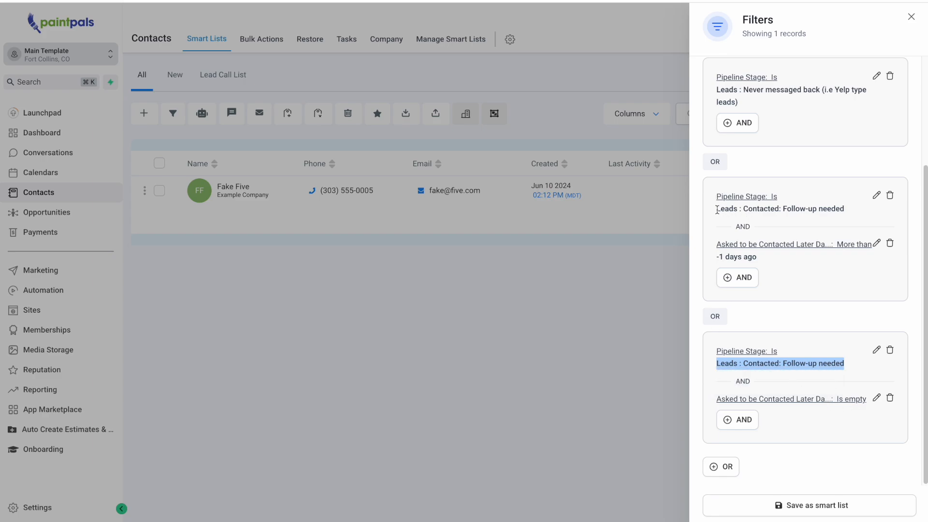
left_click_drag(717, 210, 848, 210)
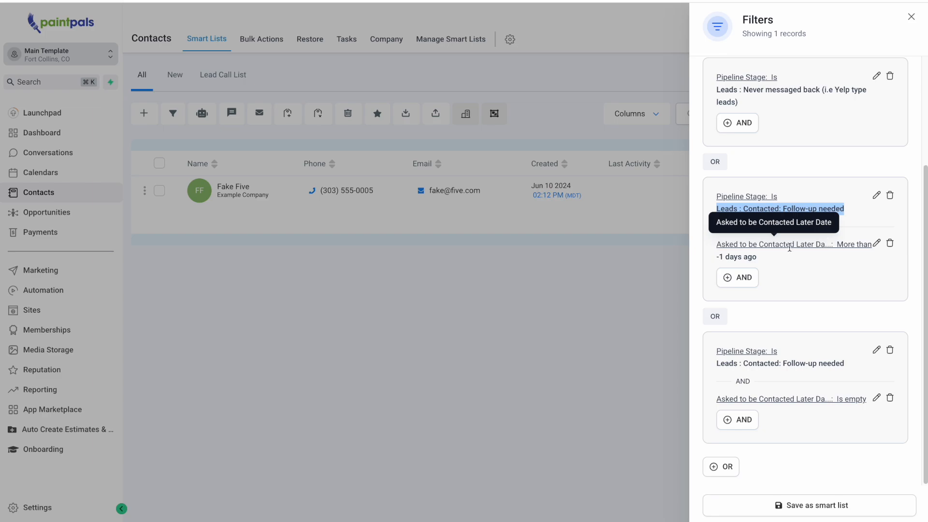
left_click_drag(749, 226, 735, 229)
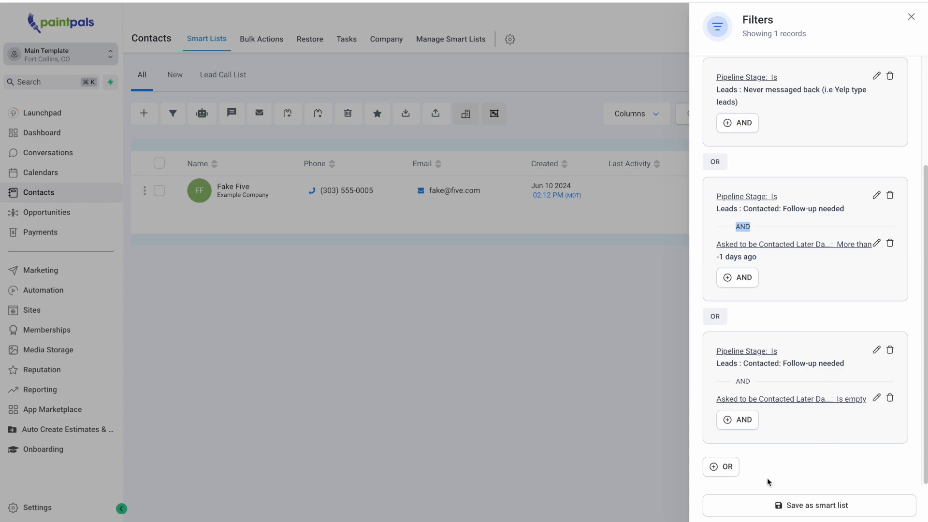
Add an OR condition where Pipeline Stage is Leads : Reschedule previously set estimate.
left_click(731, 473)
left_click(792, 104)
type("pip")
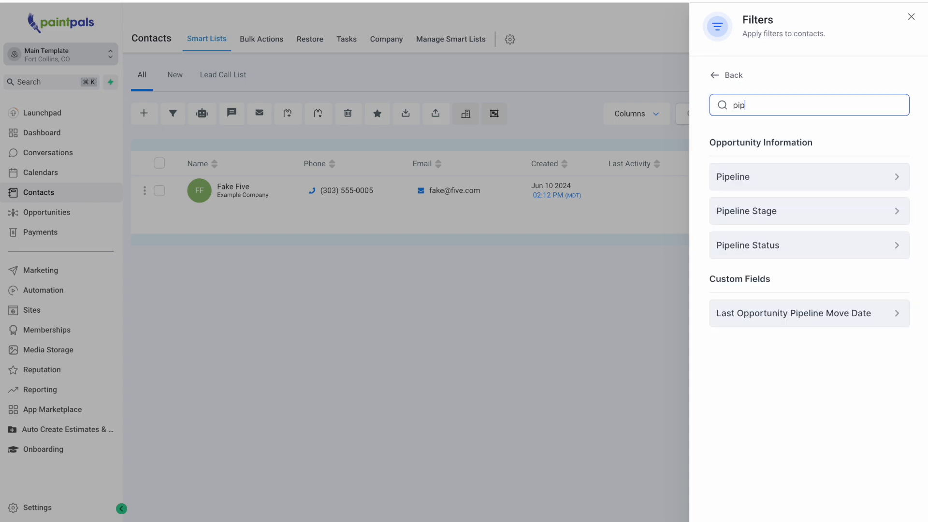
left_click(791, 207)
left_click(768, 182)
left_click(763, 242)
left_click(853, 182)
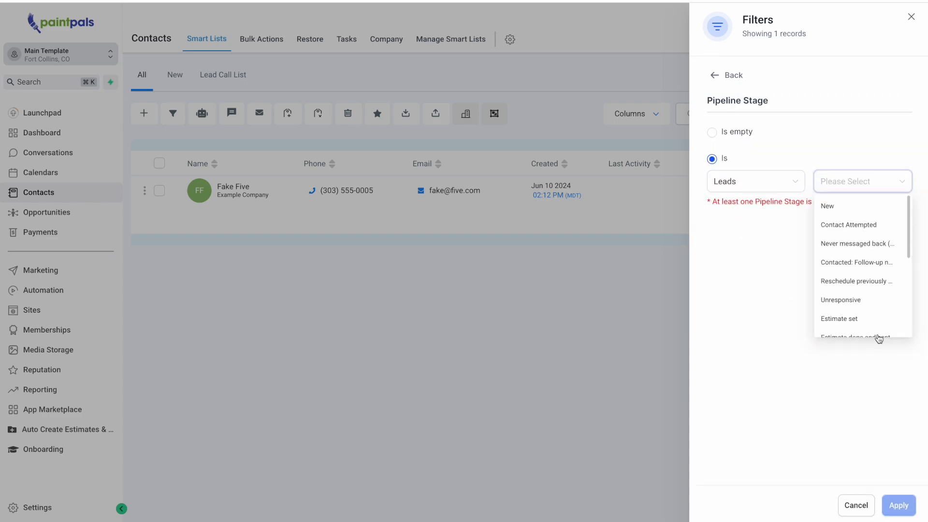
left_click(884, 285)
left_click(898, 505)
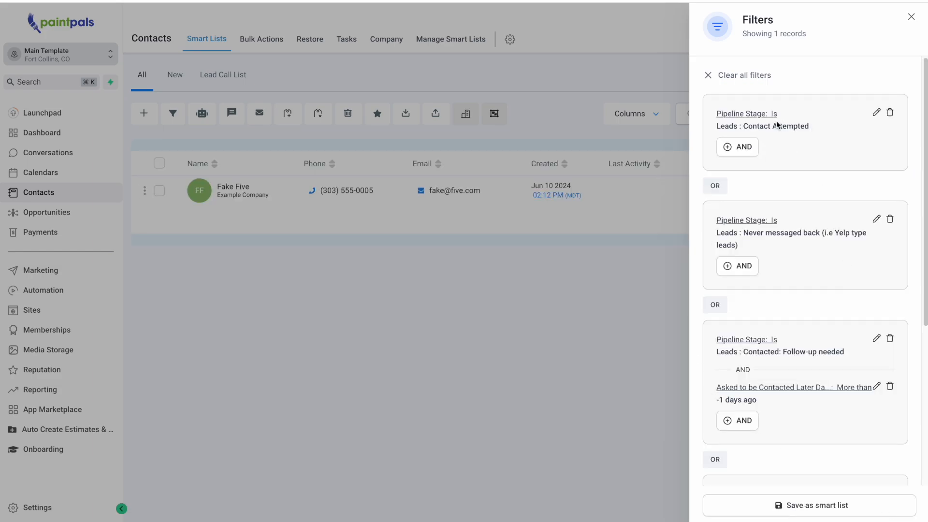
Review all the filter conditions and save them as a smart list named Example.
scroll(822, 247, "down", 5)
scroll(828, 271, "up", 5)
scroll(818, 482, "down", 5)
scroll(817, 314, "up", 5)
scroll(827, 258, "down", 3)
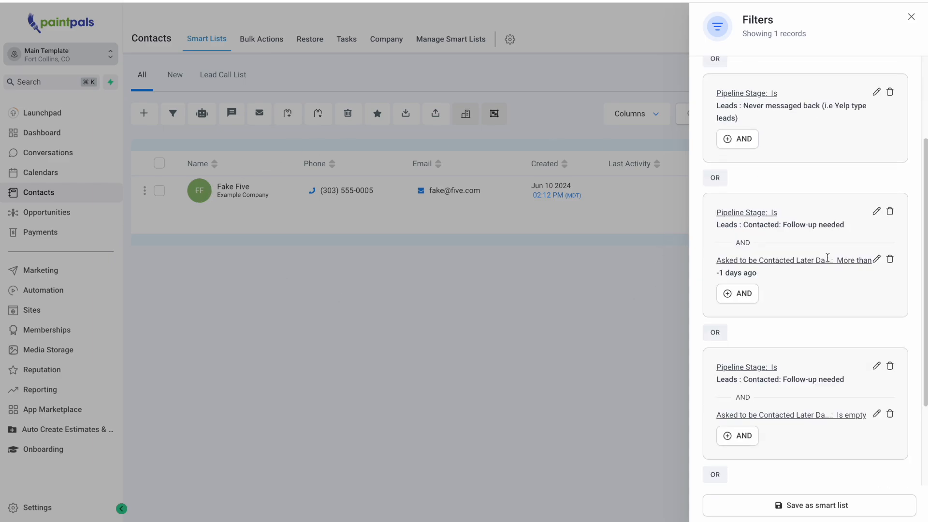
scroll(827, 257, "down", 3)
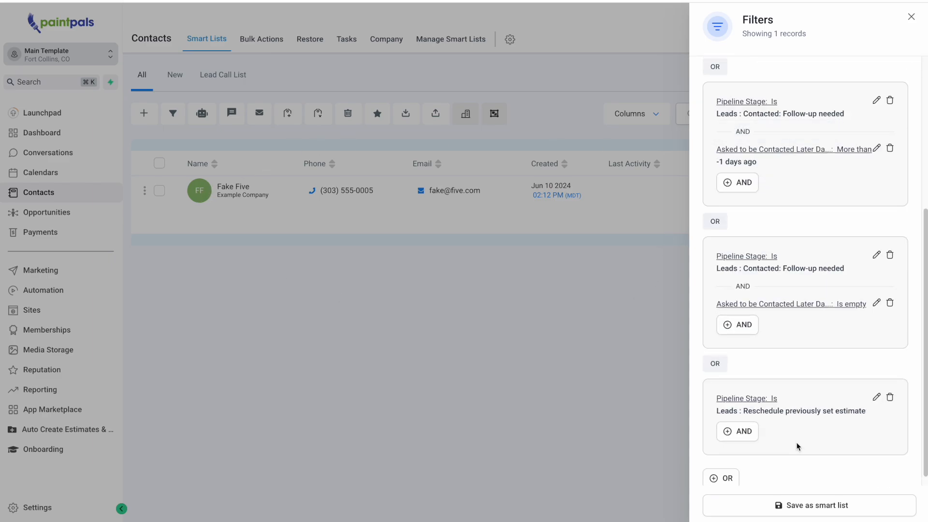
left_click(832, 505)
left_click(433, 107)
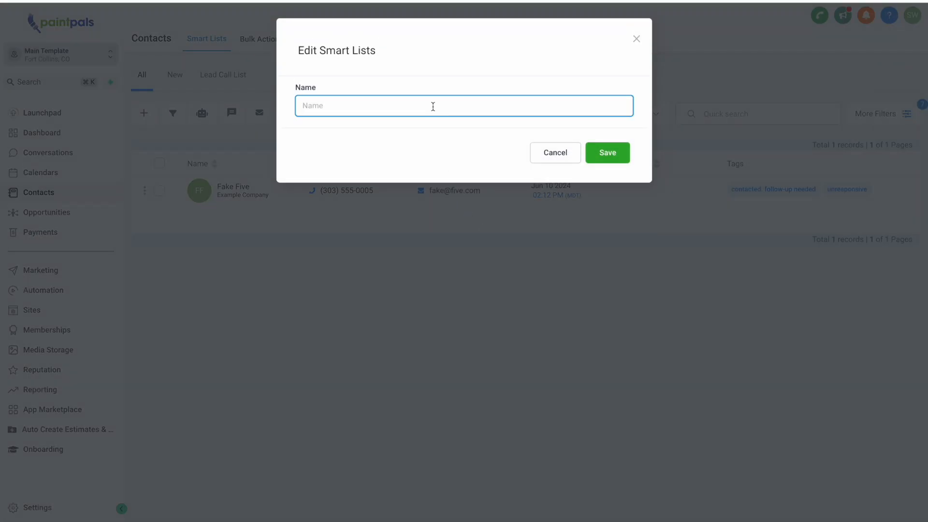
type("Example")
left_click(607, 153)
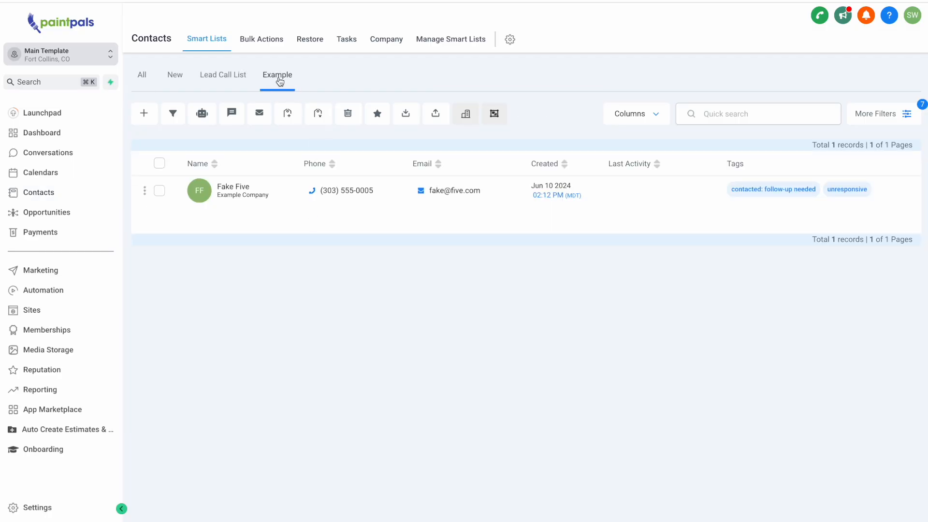
Remove the Leads : Reschedule previously set estimate condition from the Example smart list's filters and save the list.
left_click(231, 76)
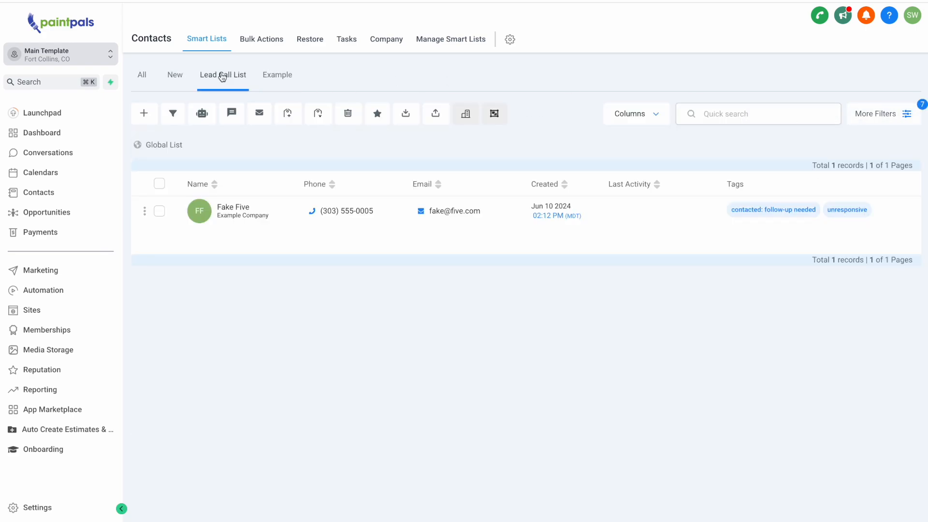
left_click(277, 74)
left_click(877, 114)
scroll(817, 393, "down", 5)
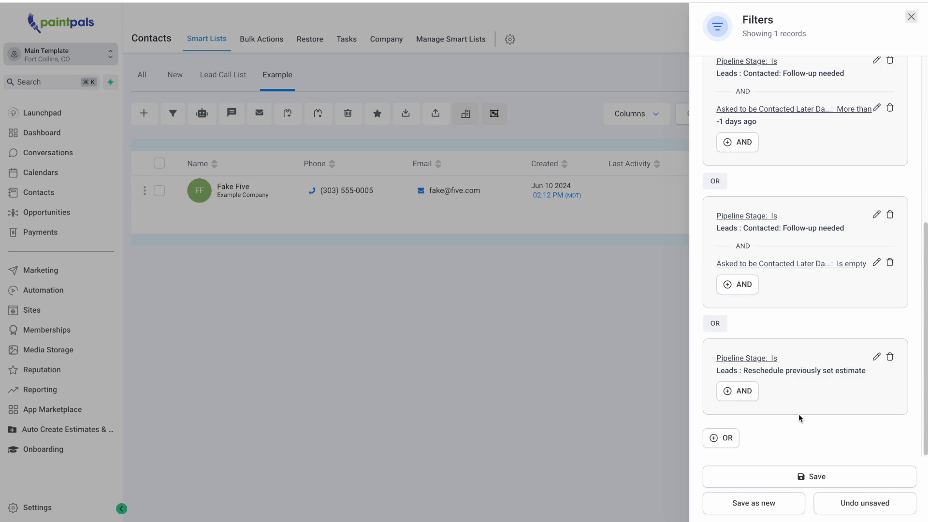
left_click(890, 358)
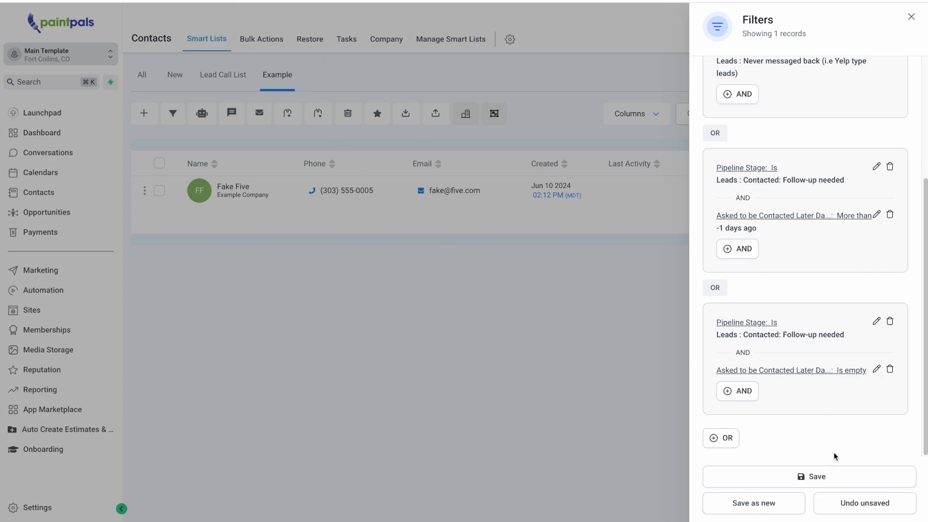
left_click(818, 477)
Review the pipeline stages on the Leads opportunities board, from New through Unresponsive.
scroll(828, 388, "up", 1)
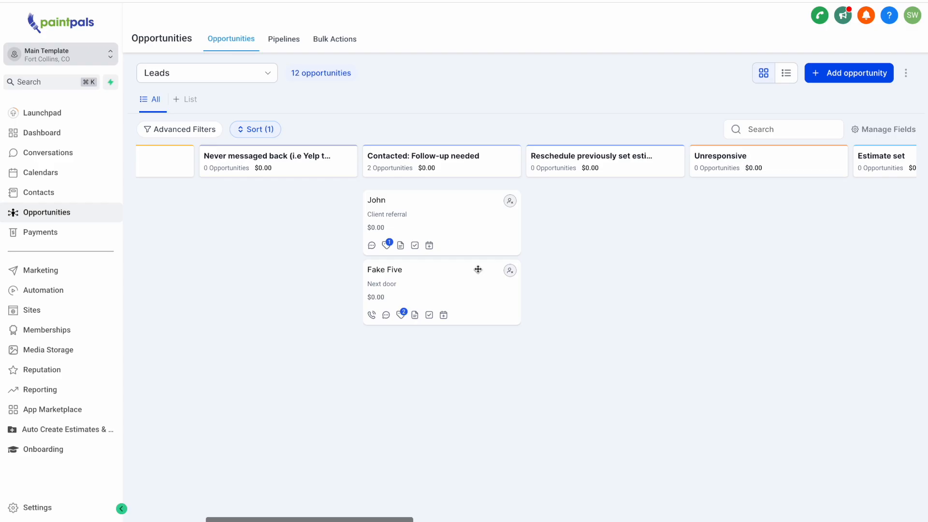
scroll(425, 268, "left", 5)
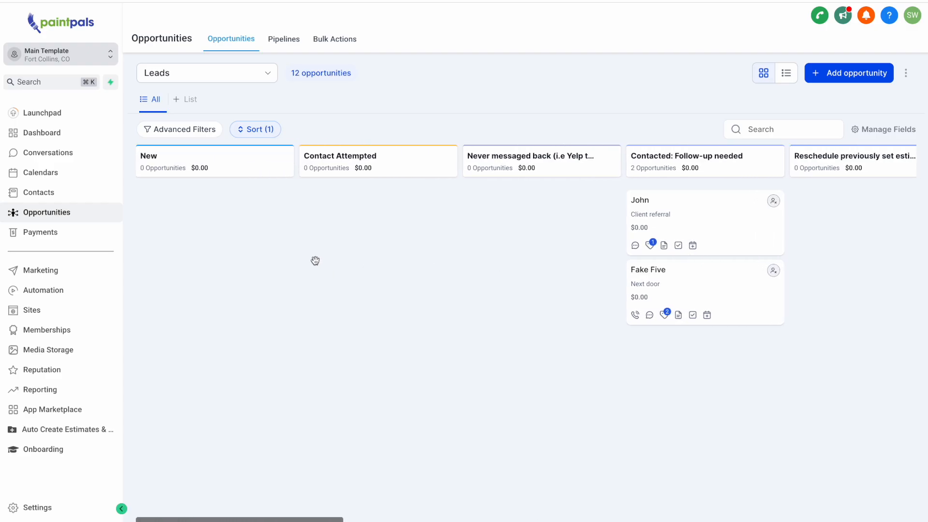
scroll(290, 232, "right", 2)
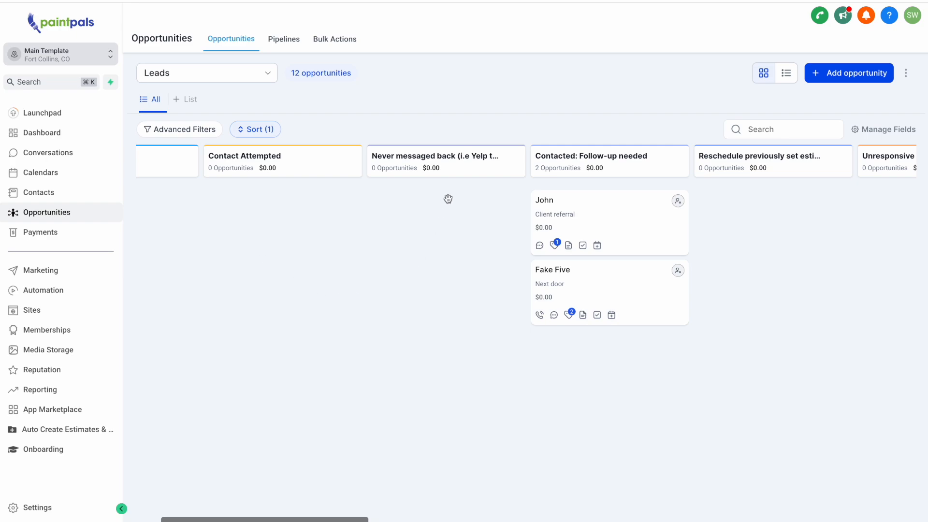
scroll(435, 170, "right", 2)
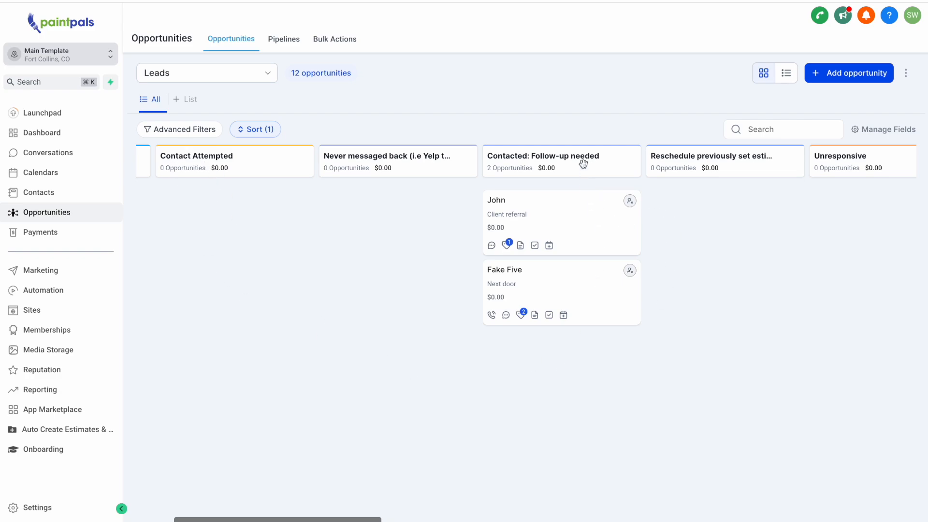
Examine the Leads board stages from Contacted: Follow-up needed through Estimate done and sent.
scroll(560, 238, "right", 3)
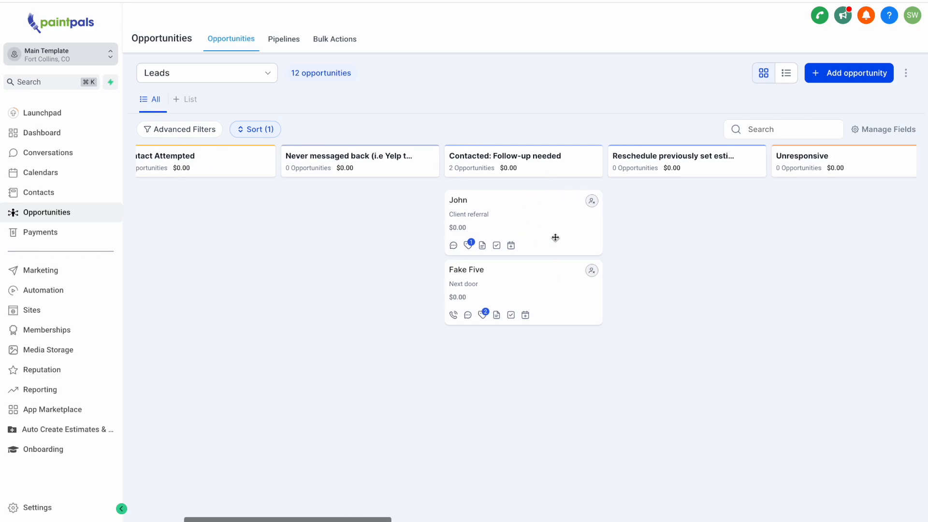
left_click(611, 162)
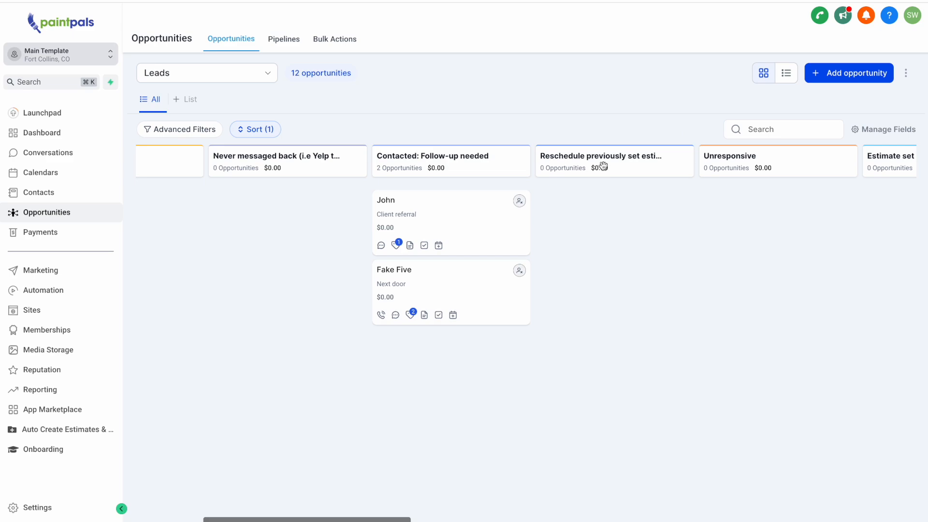
scroll(603, 166, "right", 3)
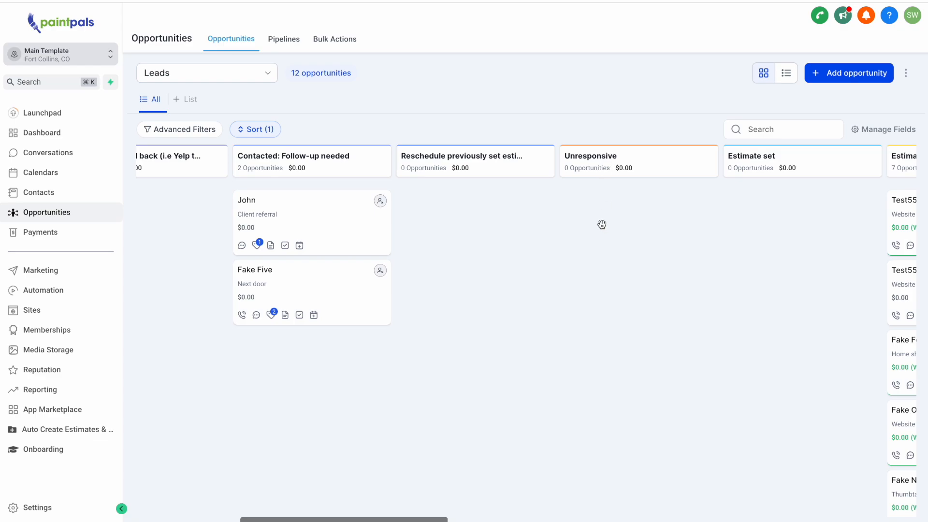
left_click(38, 193)
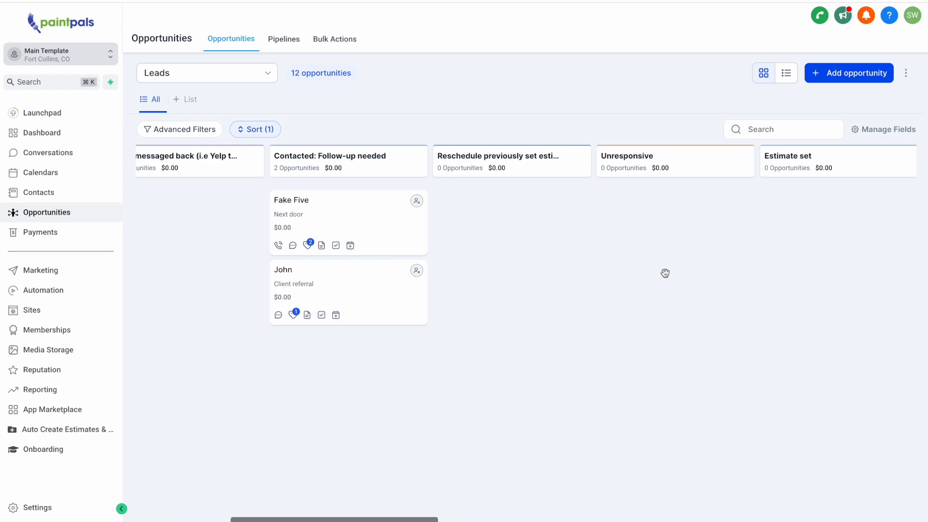
left_click_drag(665, 273, 572, 270)
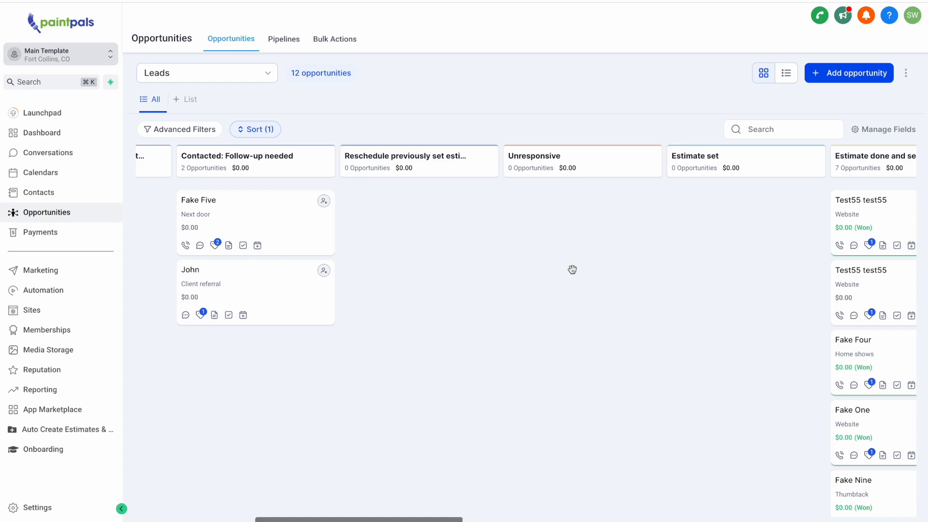
left_click_drag(572, 269, 445, 269)
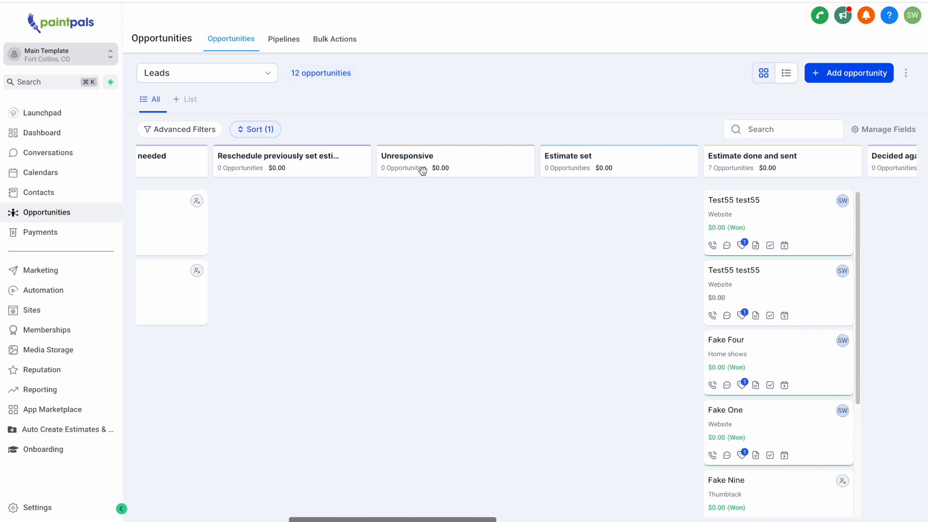
scroll(499, 257, "right", 15)
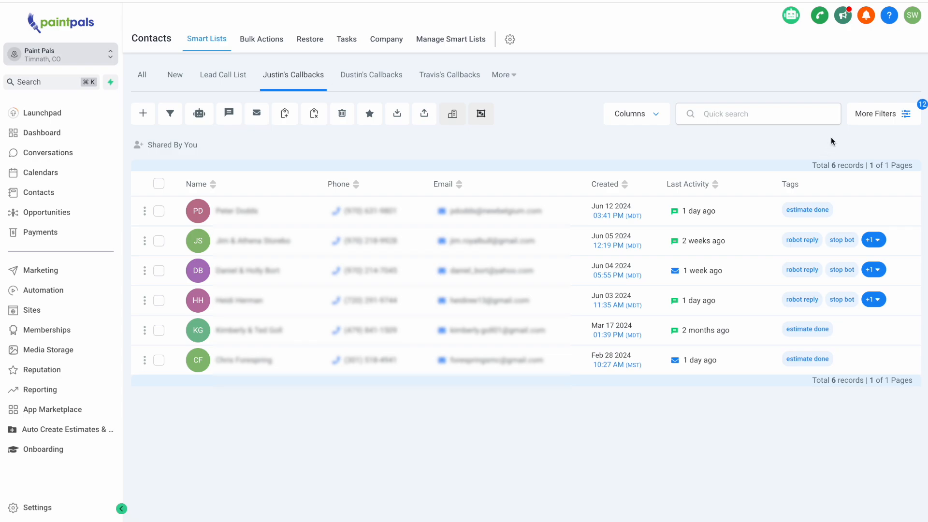
Open the filters of the estimator's callbacks smart list and examine the first group's Estimator, Pipeline Stage, Workflow (Active) and Tag conditions.
left_click(895, 118)
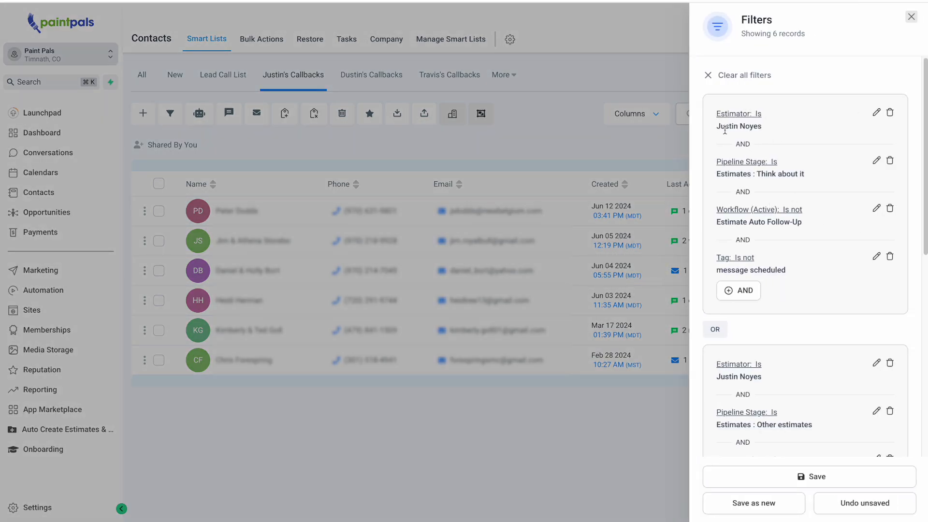
left_click_drag(761, 127, 717, 127)
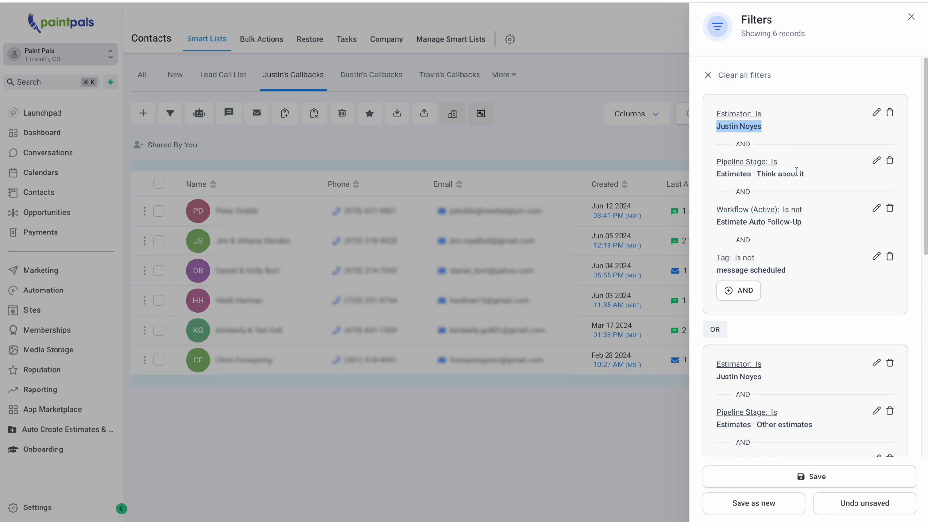
left_click_drag(810, 175, 719, 178)
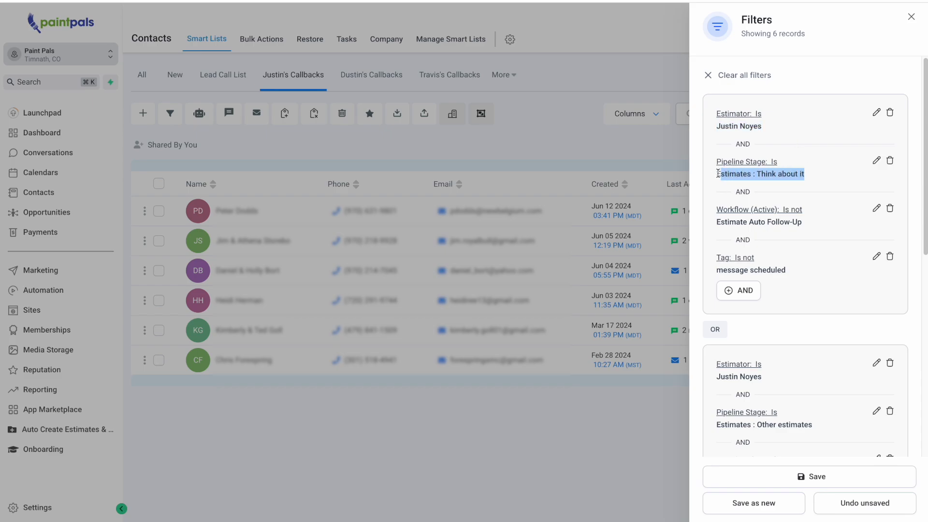
left_click_drag(815, 178, 757, 175)
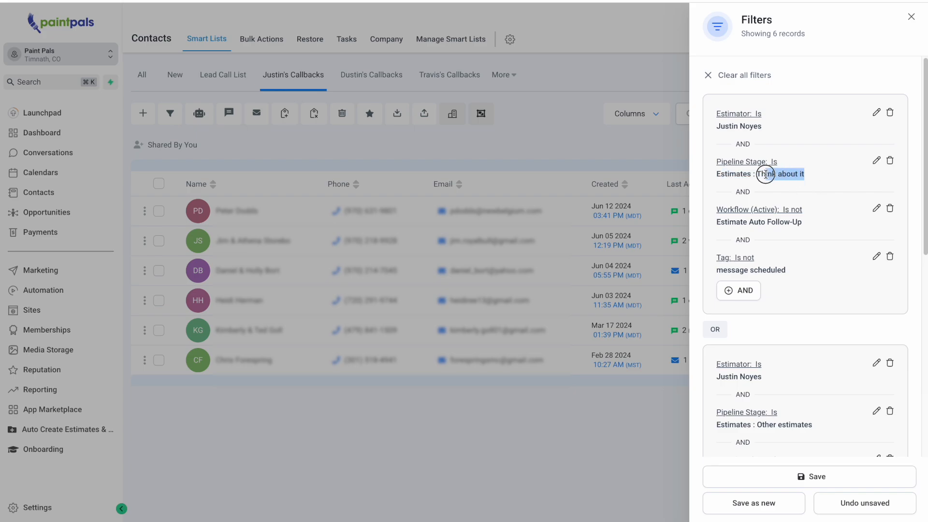
left_click_drag(811, 211, 813, 239)
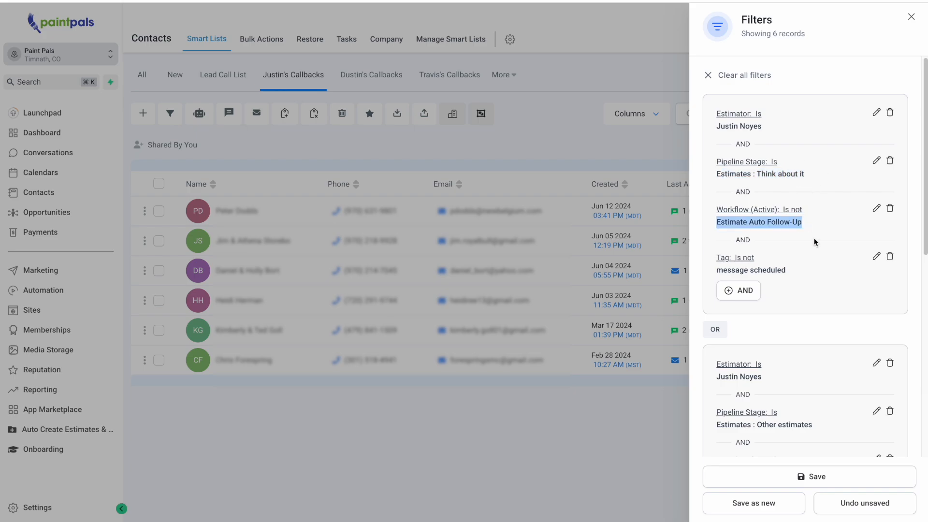
left_click(808, 239)
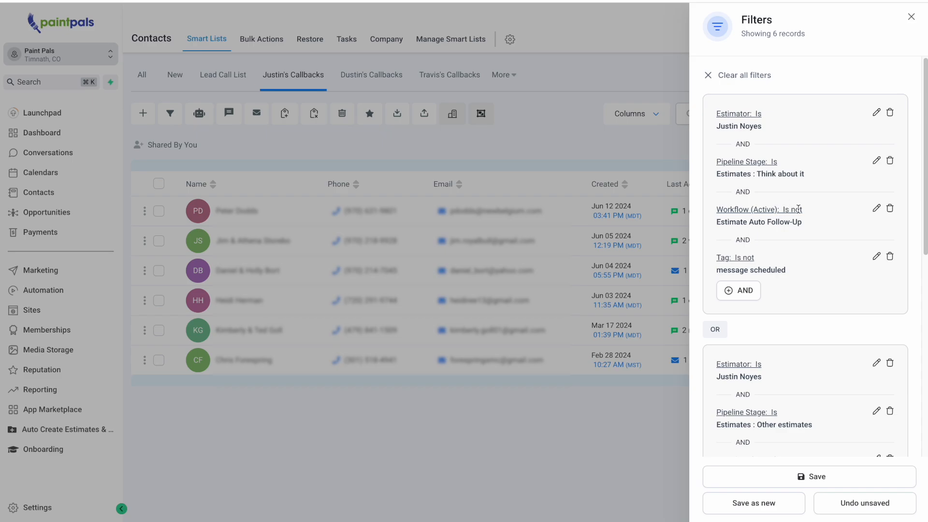
left_click_drag(720, 222, 802, 226)
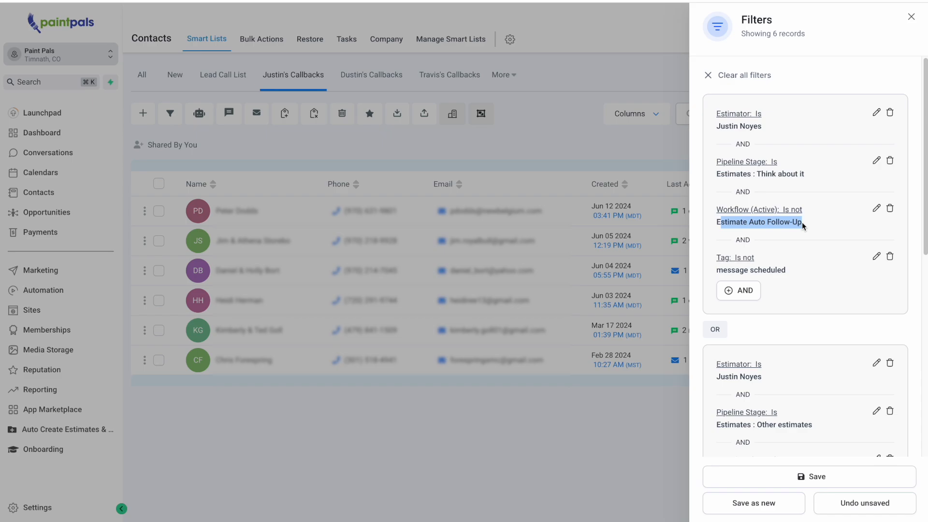
left_click_drag(804, 174, 756, 175)
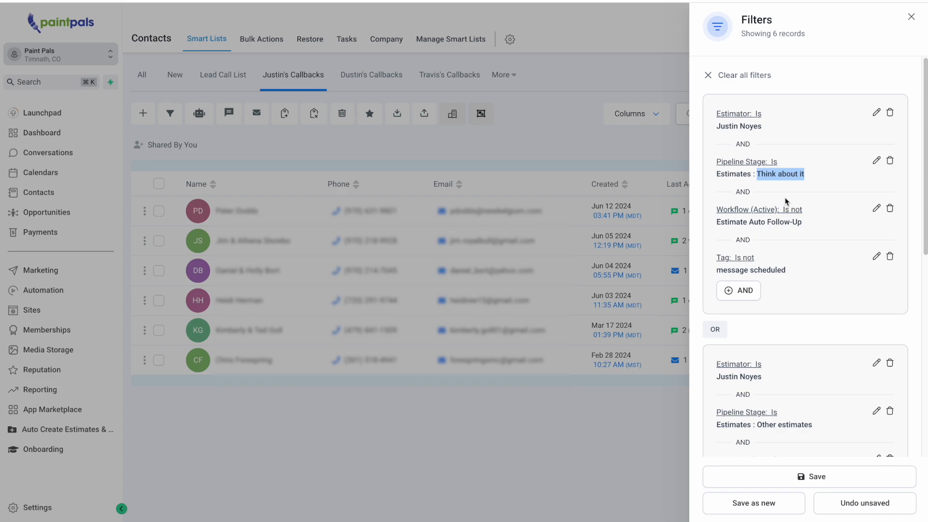
left_click_drag(802, 222, 720, 222)
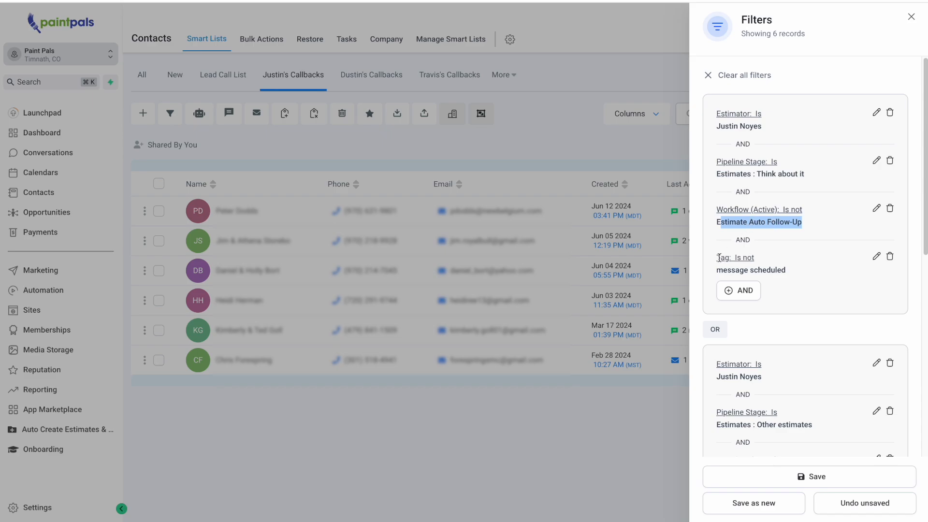
left_click_drag(714, 257, 731, 258)
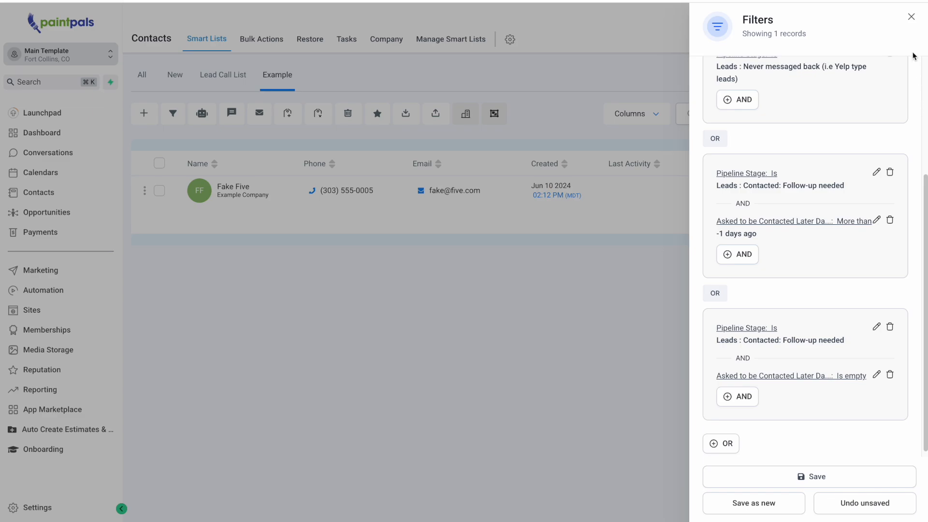
Open the contact in the Example smart list, draft an email reading "custom message", and view its scheduling options without scheduling it.
left_click(217, 198)
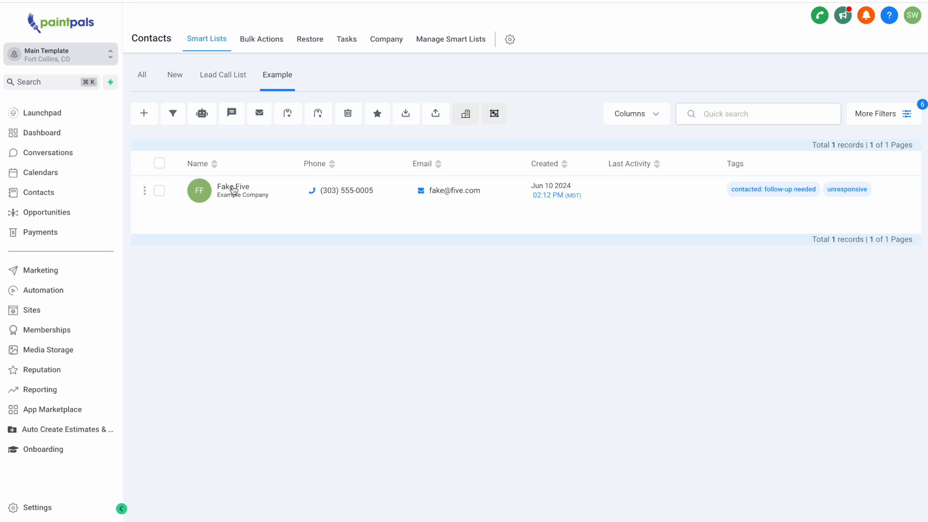
left_click(234, 189)
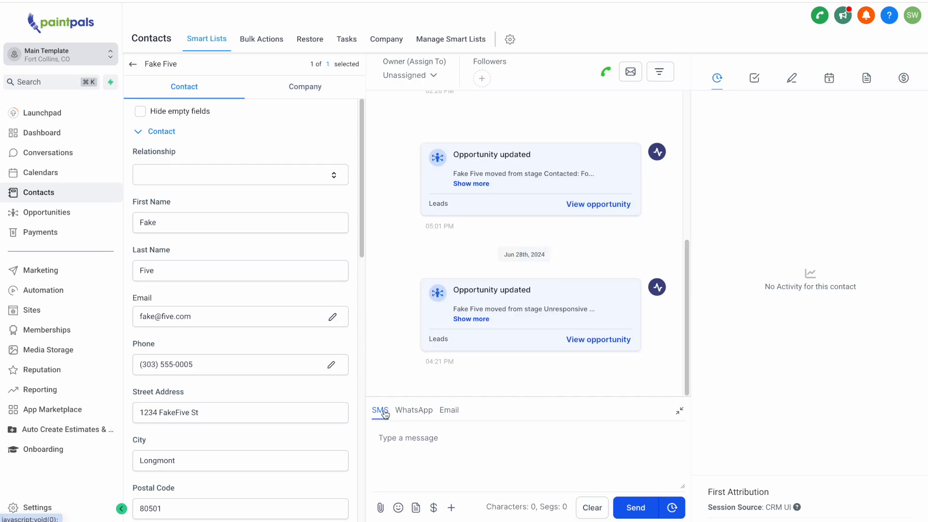
left_click(452, 412)
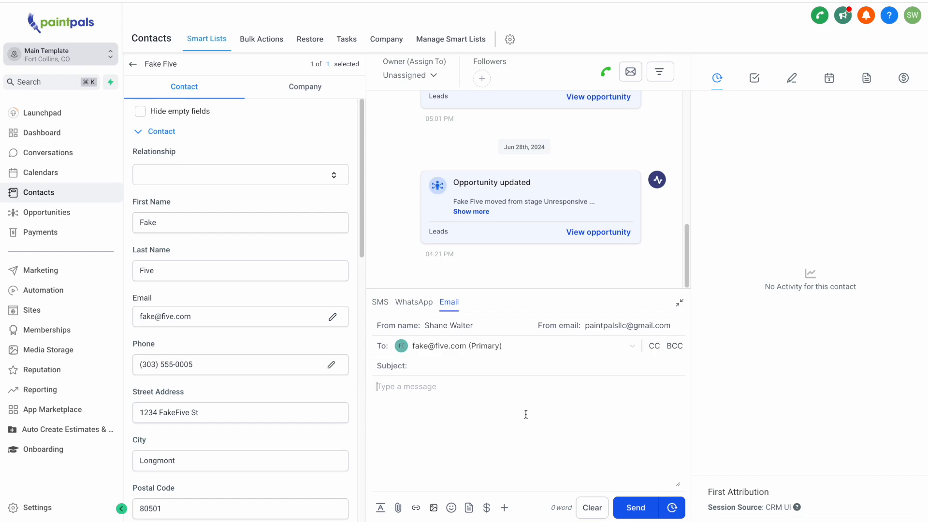
type("custom message")
left_click(671, 507)
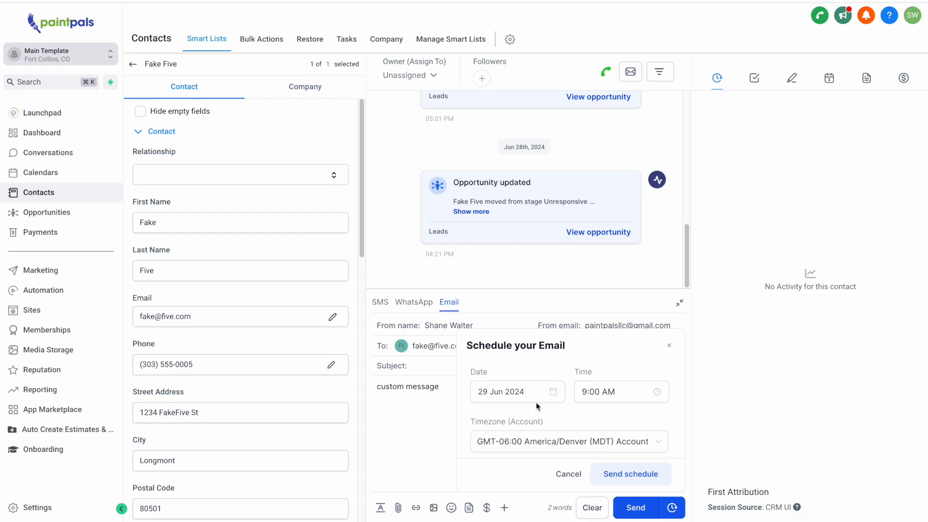
left_click(669, 346)
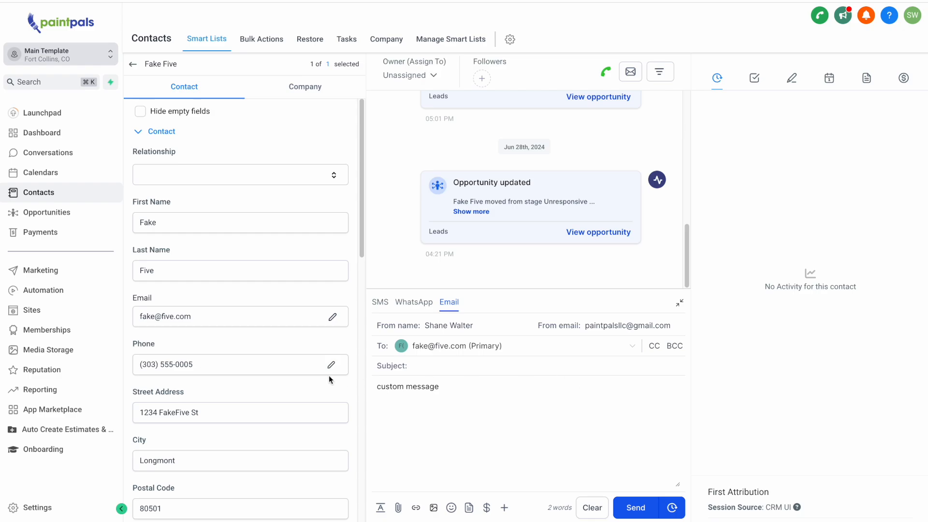
Enter the tag "message scheduled" in the contact's Tags.
scroll(290, 367, "down", 15)
left_click(227, 363)
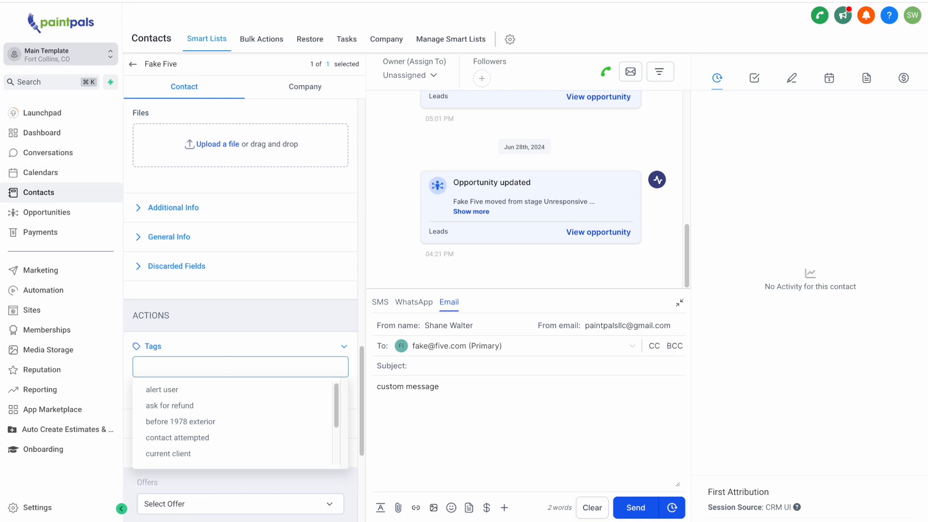
type("message scheduled")
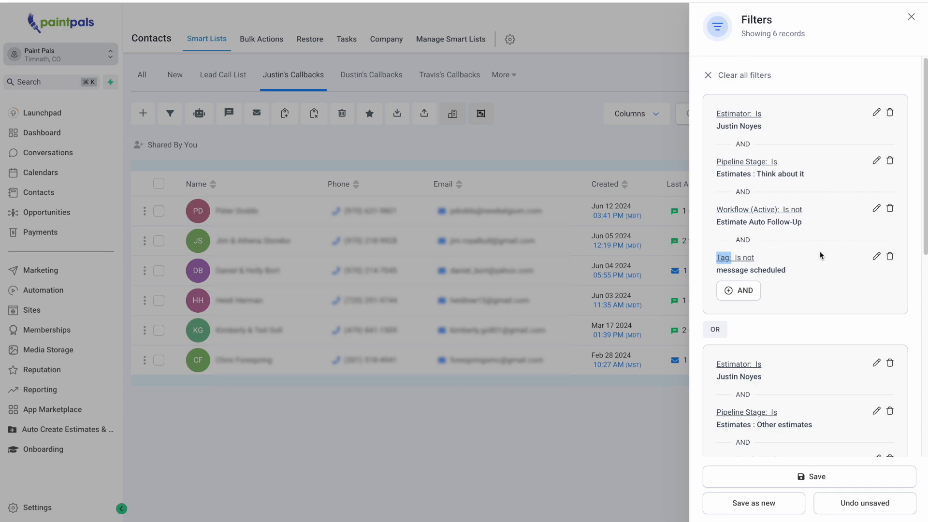
Recheck how the Think about it stage combines with the Estimate Auto Follow-Up and message scheduled exclusions in the callbacks list's first filter group.
scroll(820, 255, "down", 1)
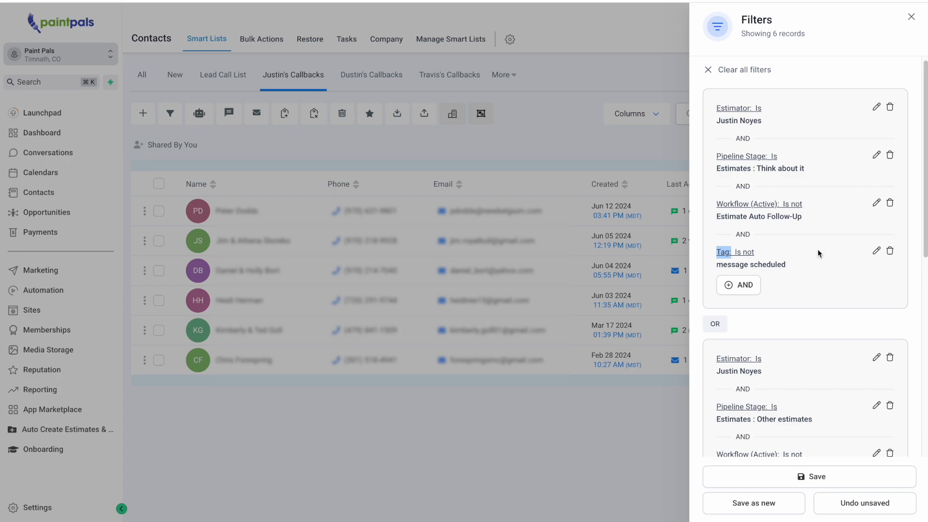
left_click_drag(807, 170, 714, 170)
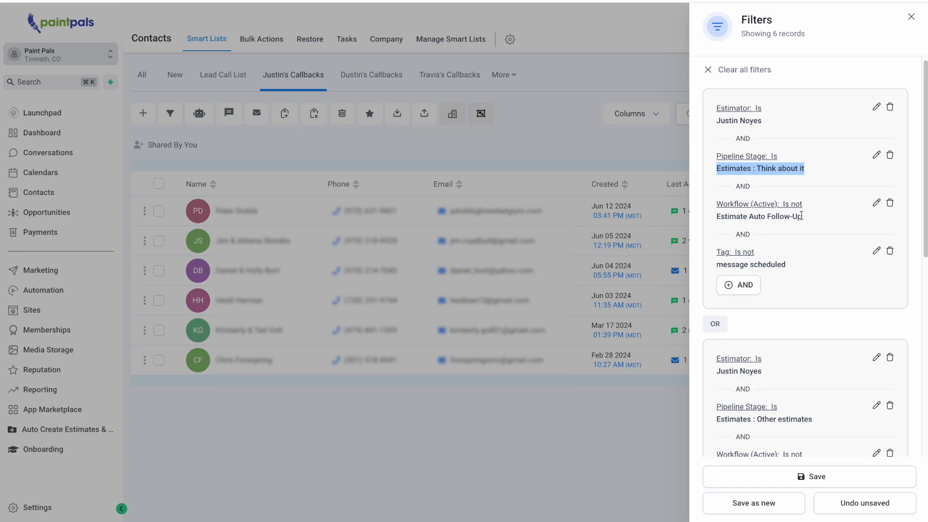
left_click_drag(801, 216, 719, 216)
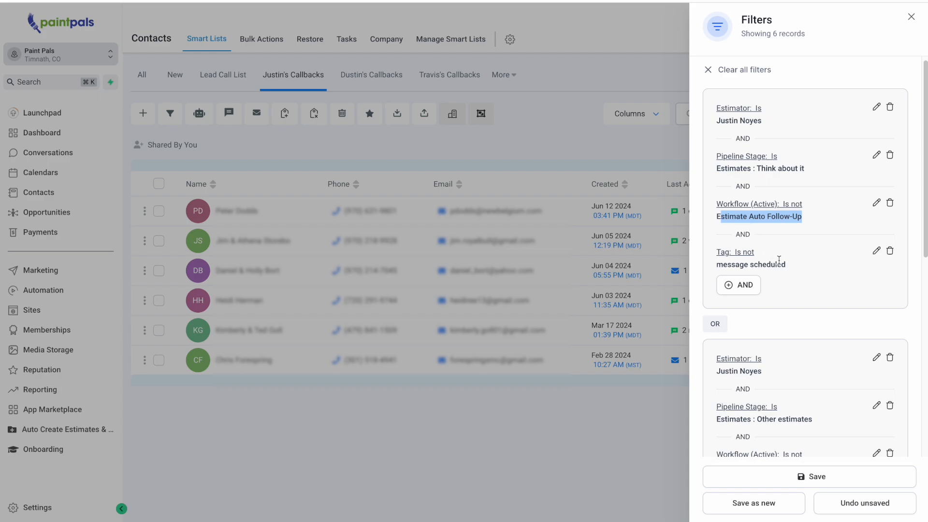
left_click_drag(785, 265, 721, 264)
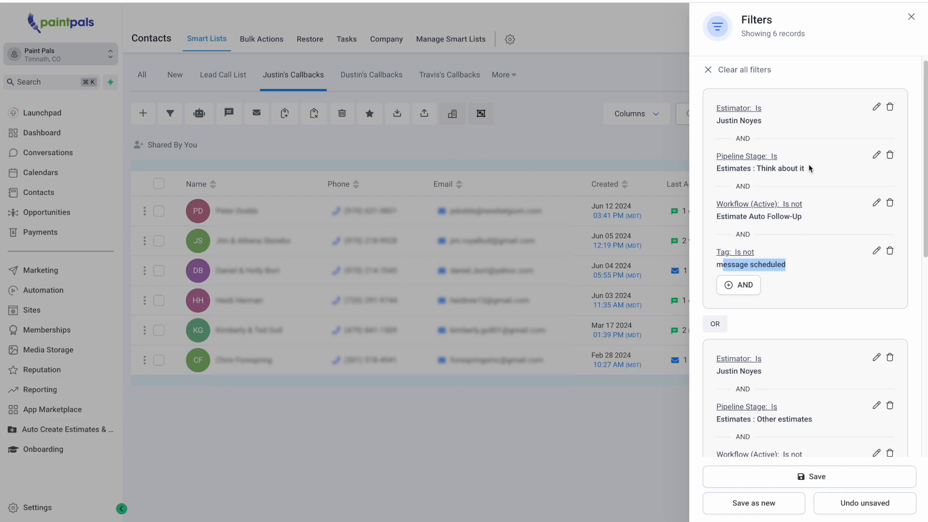
left_click_drag(808, 168, 748, 168)
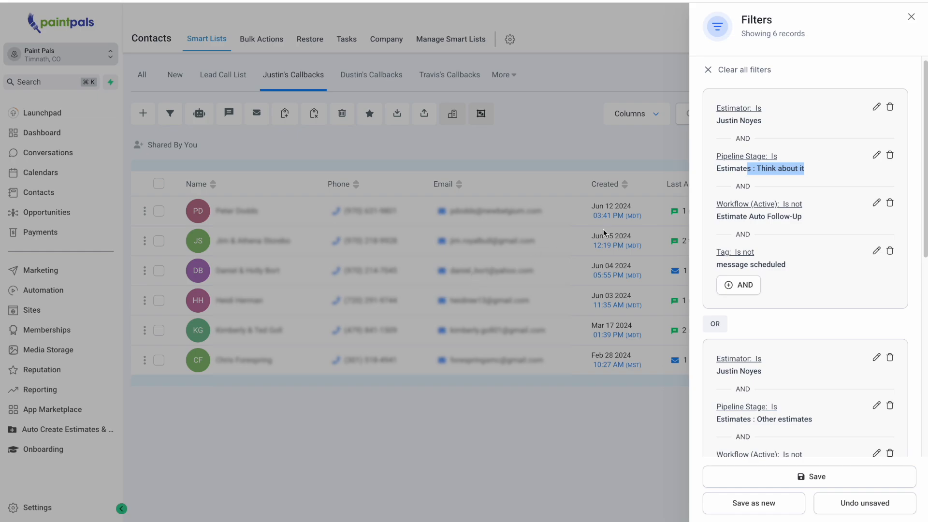
left_click_drag(802, 217, 760, 216)
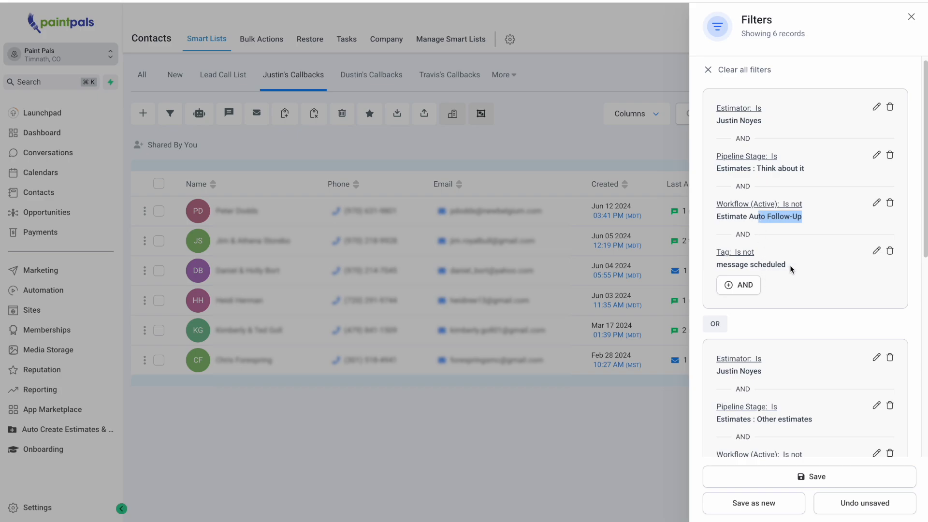
left_click_drag(789, 265, 714, 263)
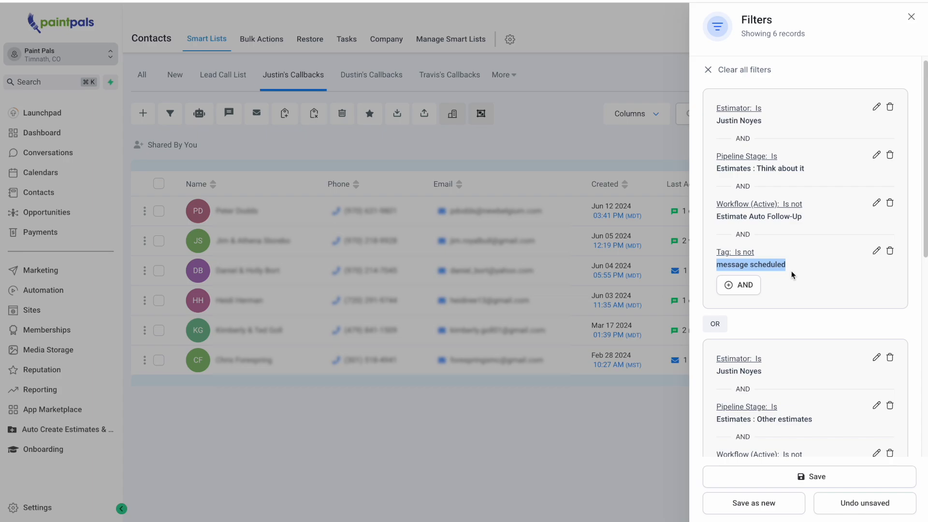
Examine the callbacks list's remaining OR groups for the stages Estimates : Other estimates and Estimates : Did not have all decision makers.
scroll(825, 259, "down", 4)
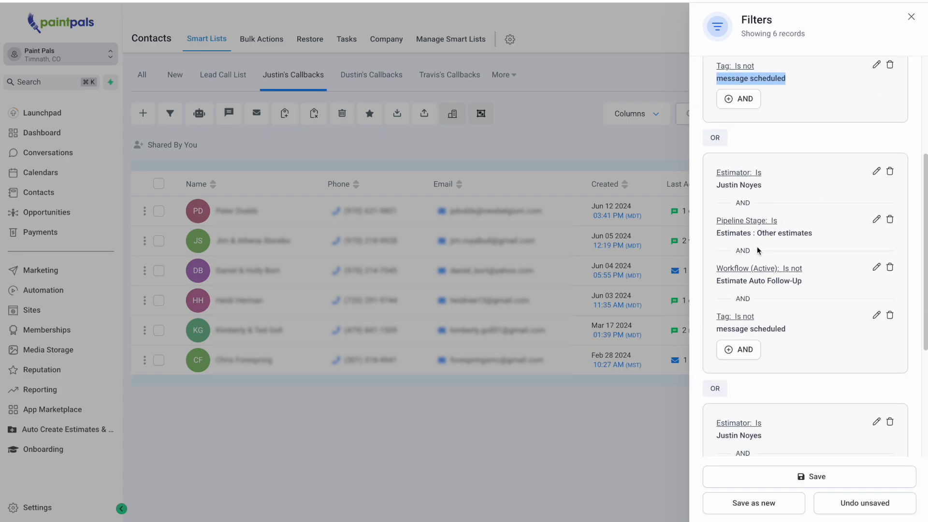
left_click_drag(721, 233, 801, 233)
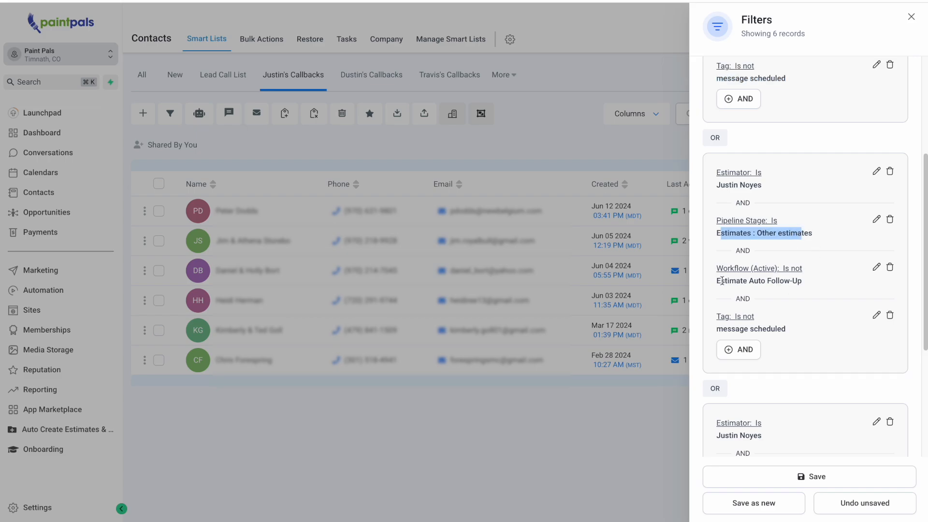
left_click_drag(720, 281, 779, 282)
left_click_drag(720, 330, 734, 332)
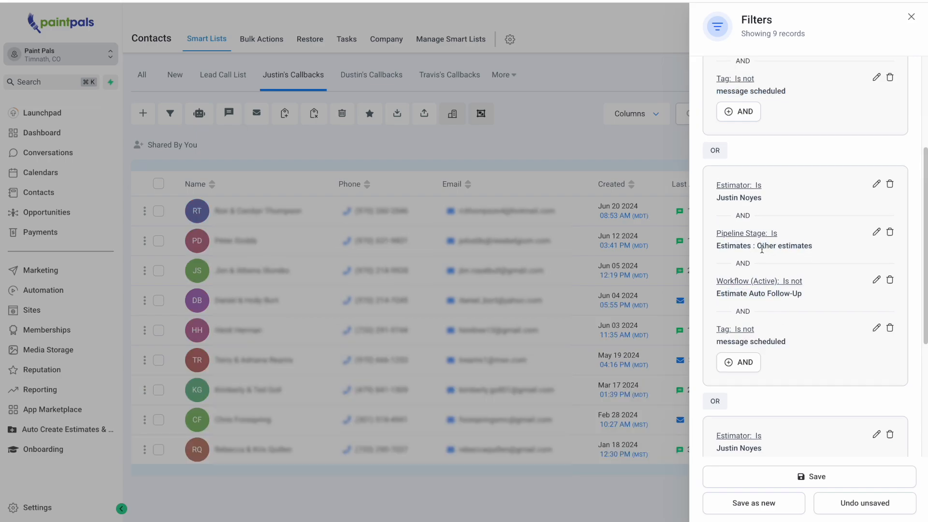
left_click_drag(761, 249, 813, 250)
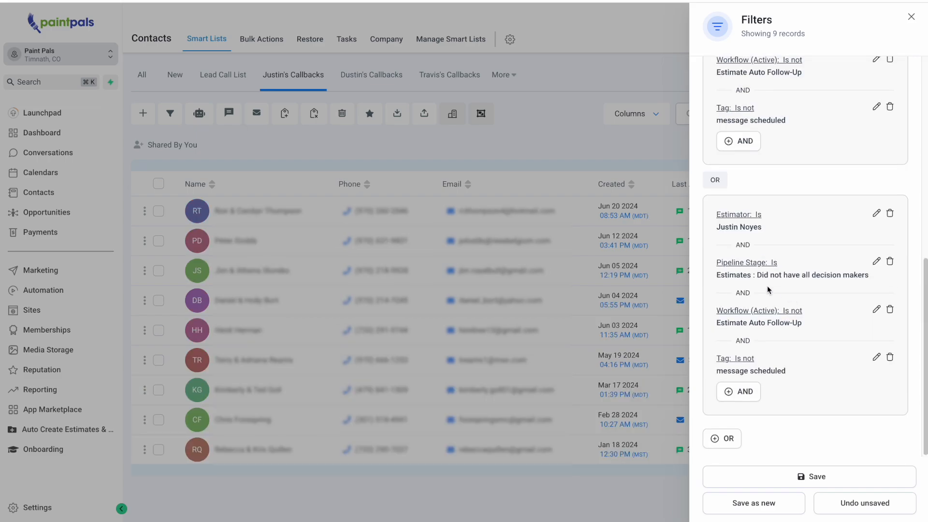
Examine the callbacks list's last filter group, covering the stage Did not have all decision makers and the message scheduled exclusion.
left_click(755, 278)
left_click_drag(755, 278, 853, 275)
scroll(822, 473, "up", 1)
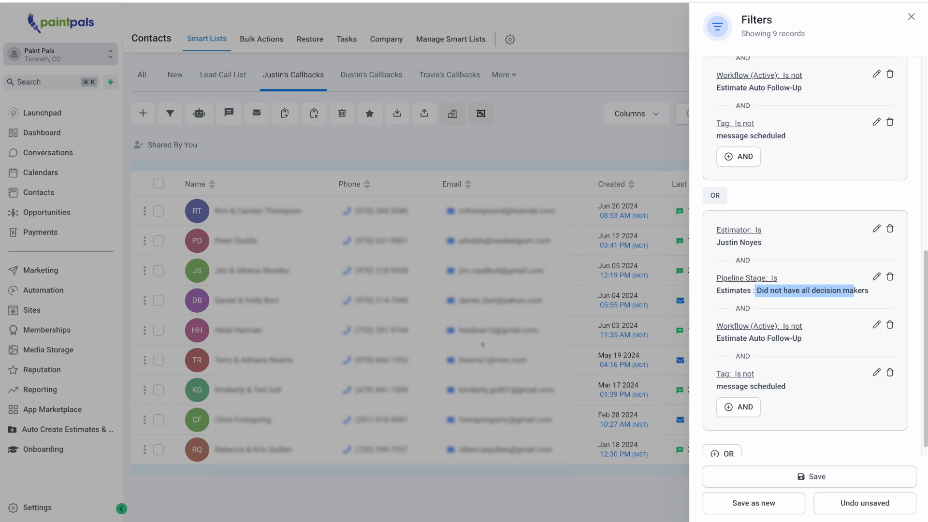
left_click(828, 292)
scroll(828, 292, "down", 1)
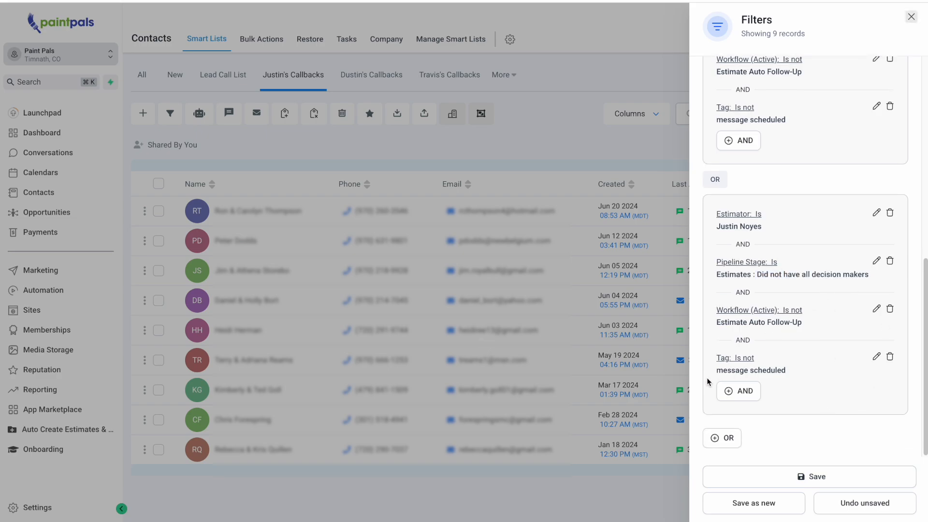
left_click_drag(714, 373, 792, 372)
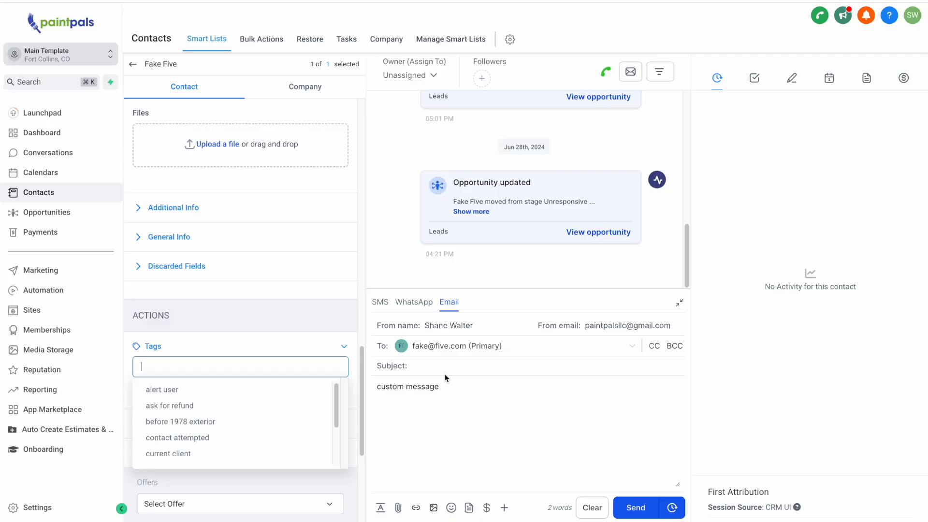
Give the drafted custom message email the subject "Test" and schedule it for 29 Jun 2024 at 9:00 AM.
left_click(435, 364)
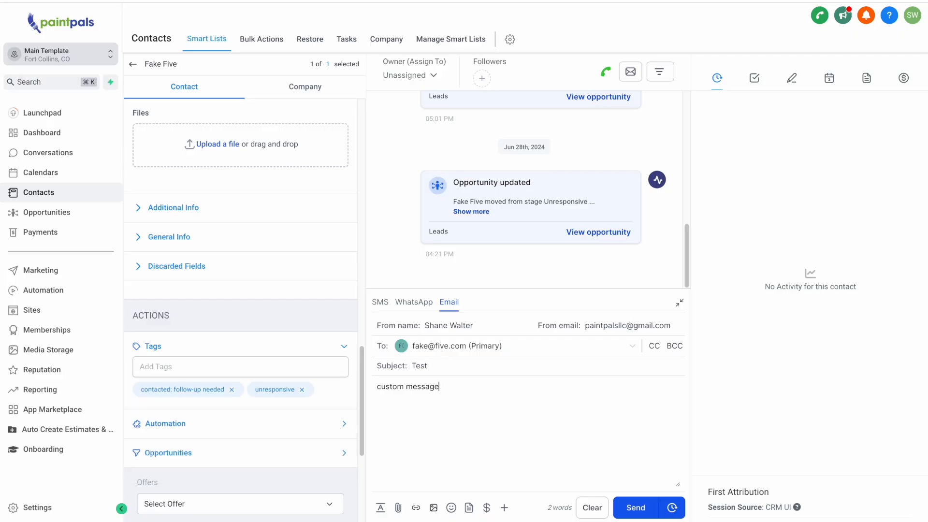
left_click(672, 507)
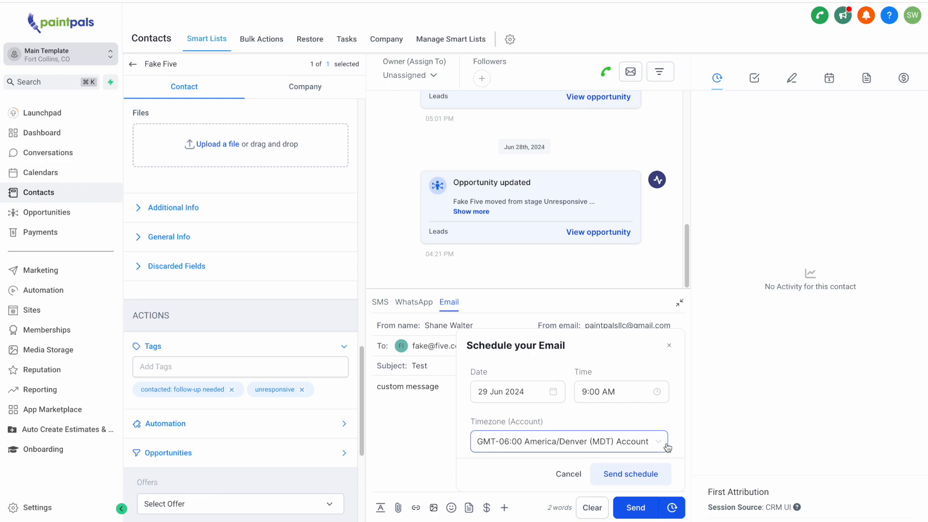
left_click(631, 473)
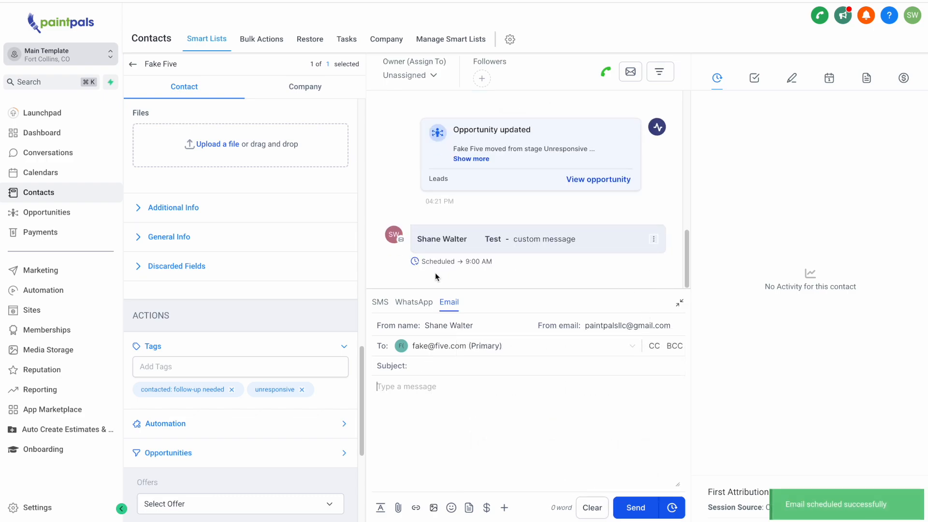
Open the scheduled Test email's details and cancel its scheduled send.
mouse_move(417, 267)
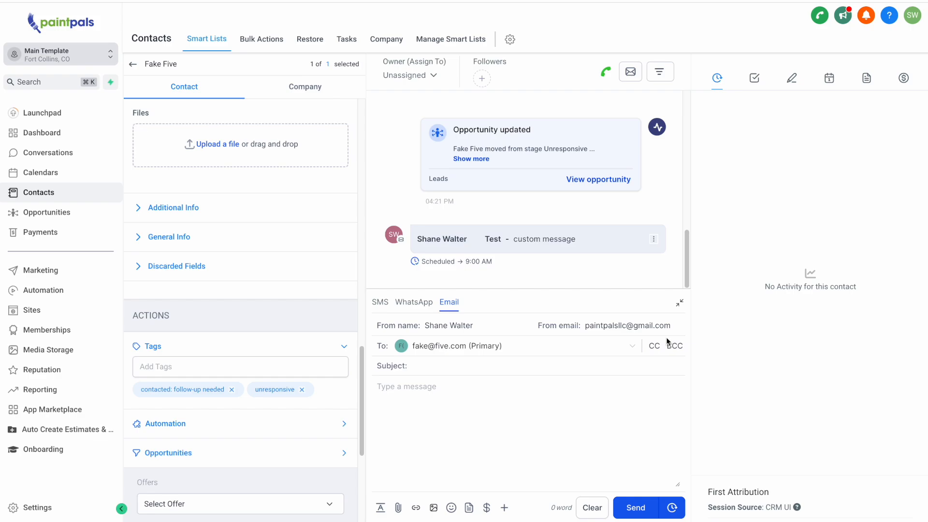
left_click(655, 242)
left_click(630, 216)
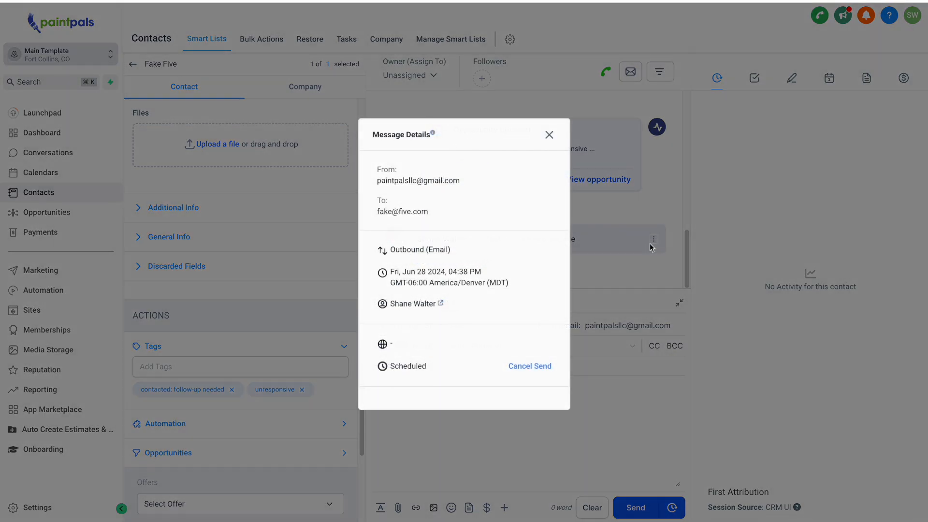
left_click(530, 367)
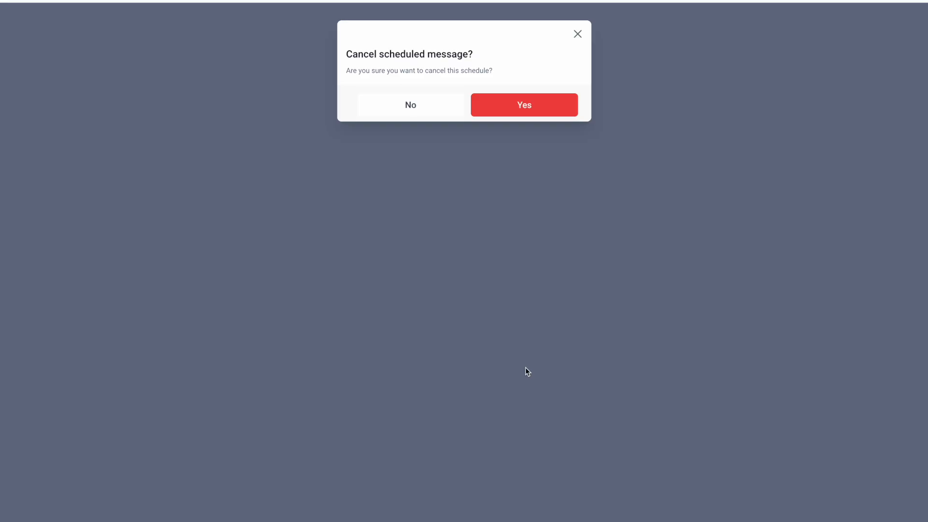
left_click(530, 109)
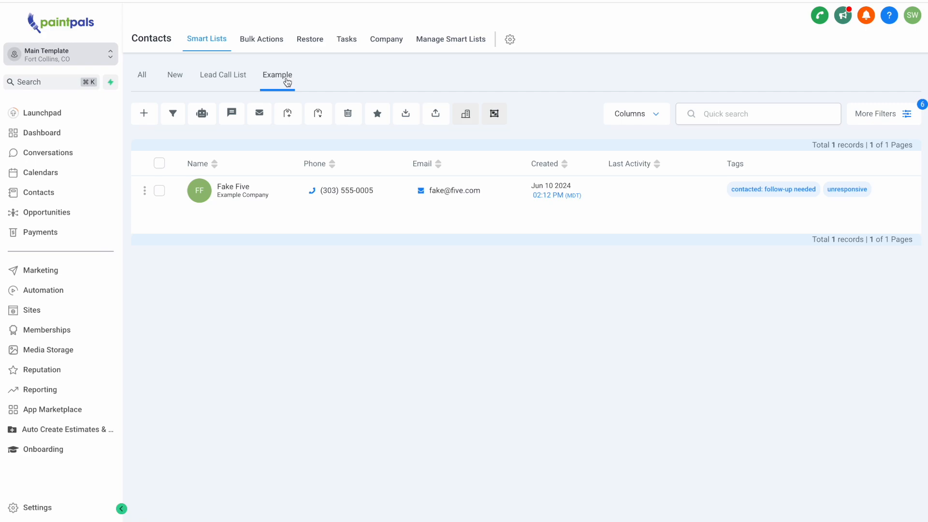
Open the smart list management and move the Example list to first place, above New.
left_click(450, 42)
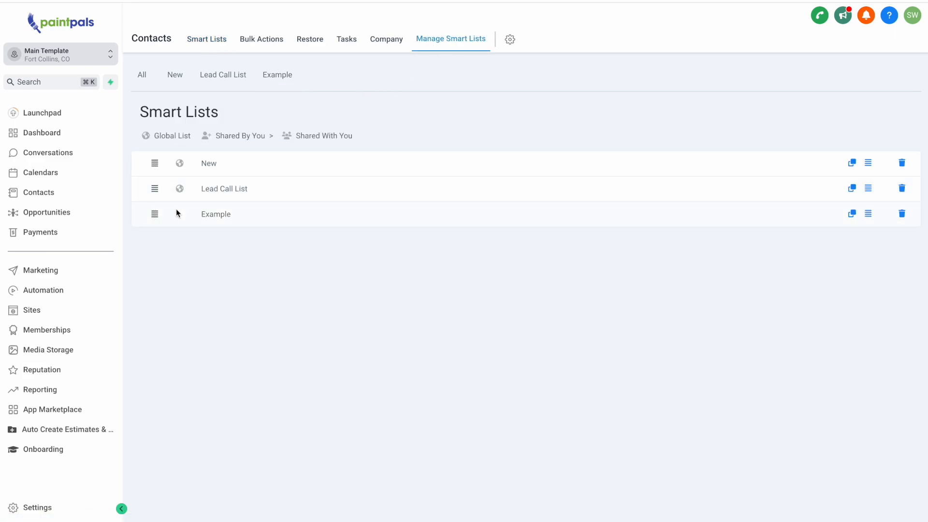
left_click_drag(154, 210, 153, 164)
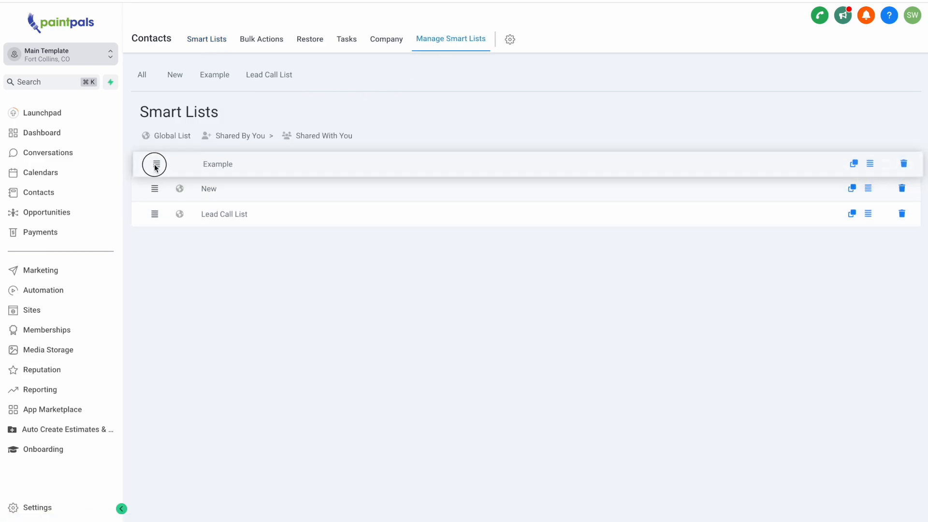
Try out sharing the Example smart list with all users as a global list, and leave without saving.
left_click(869, 164)
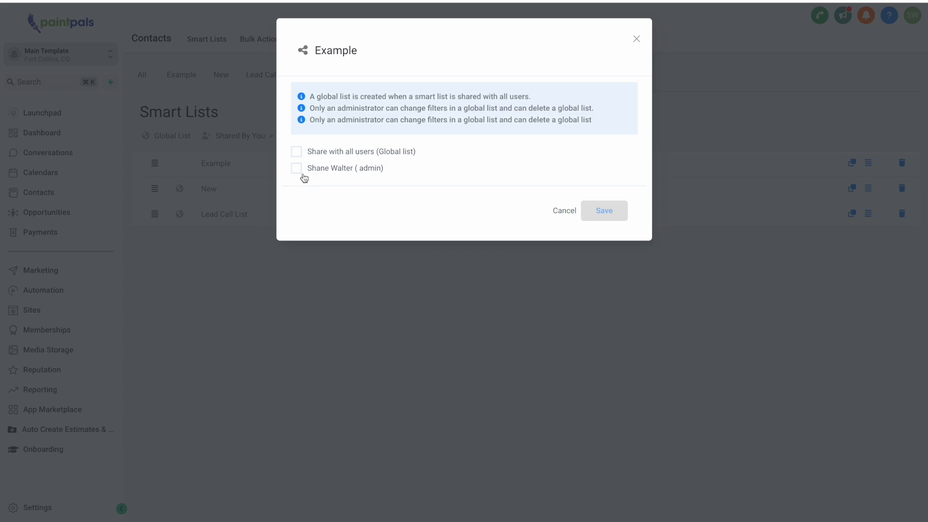
left_click(305, 209)
left_click(296, 153)
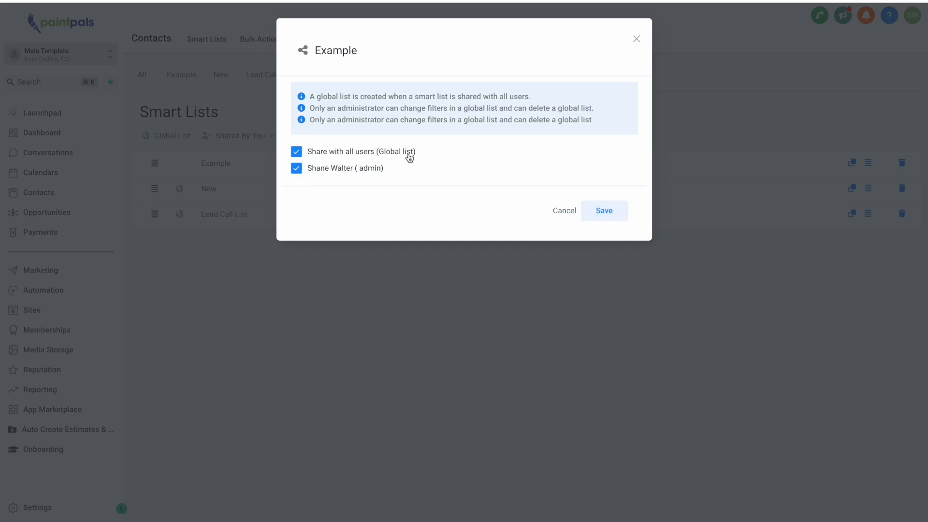
left_click_drag(318, 96, 531, 97)
left_click(558, 99)
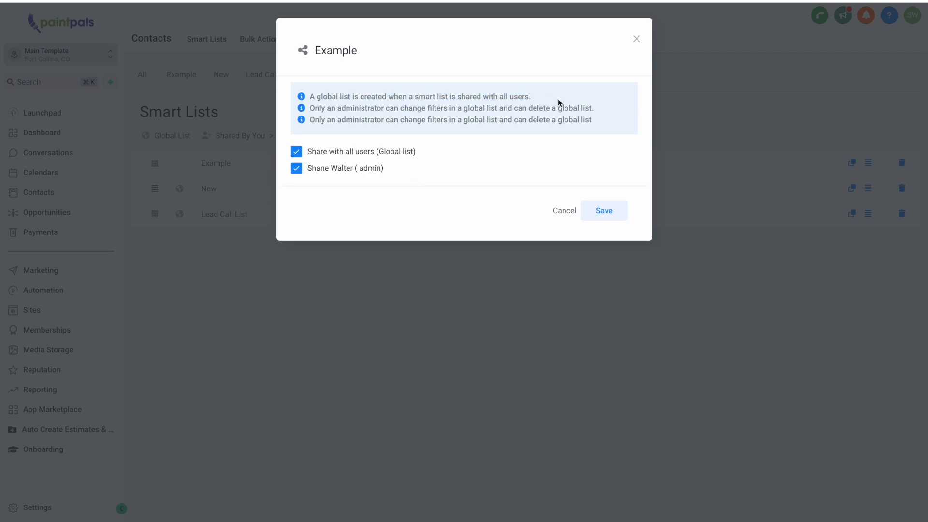
left_click(557, 210)
Delete the Example smart list.
left_click(901, 163)
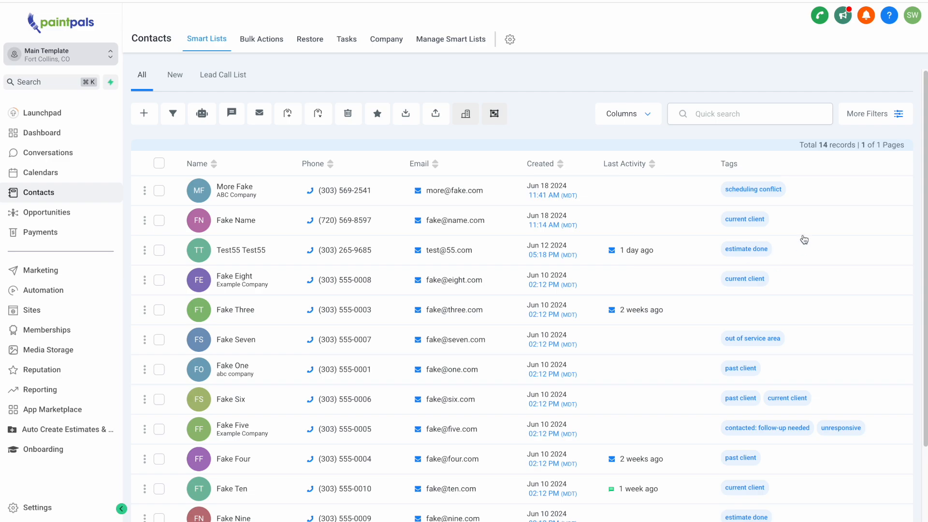
Look through the available contact filters, from Contact Information and Contact Activity to the pipeline, membership and attribution filters.
left_click(874, 113)
scroll(816, 280, "down", 5)
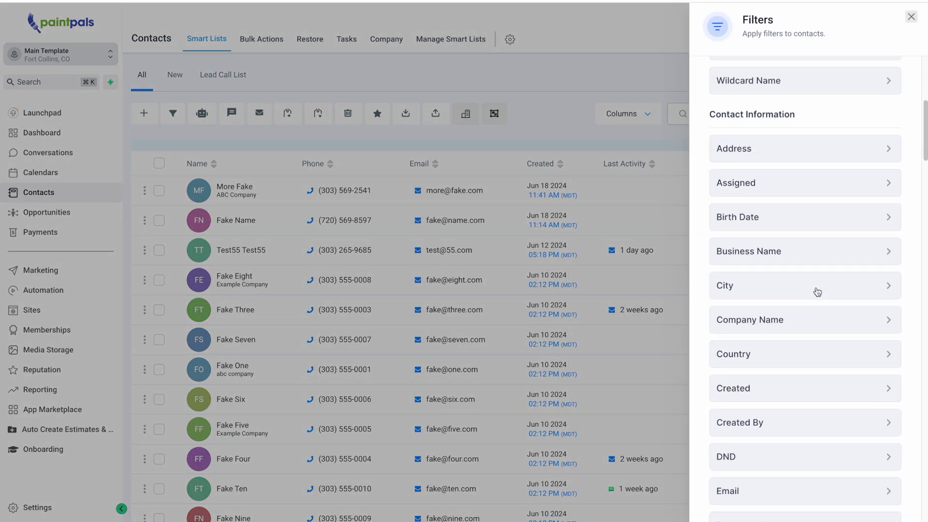
scroll(817, 291, "down", 20)
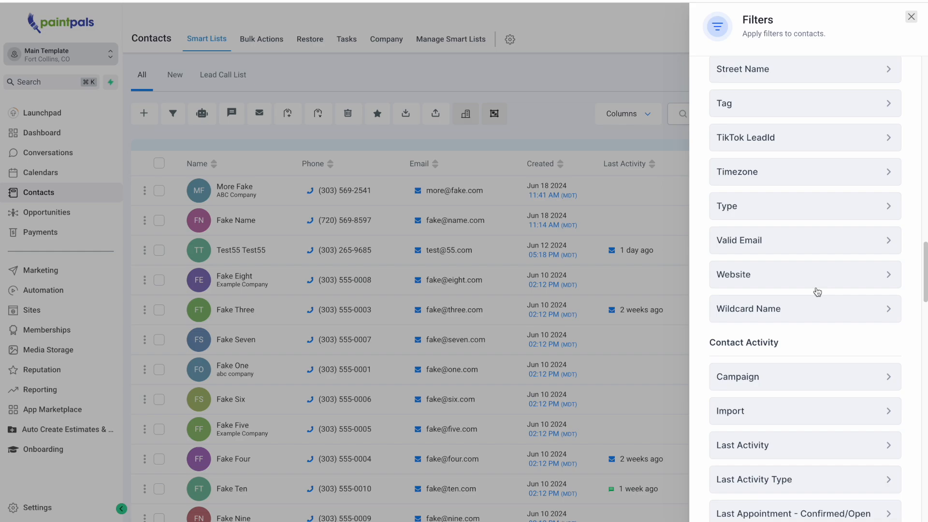
scroll(817, 291, "down", 15)
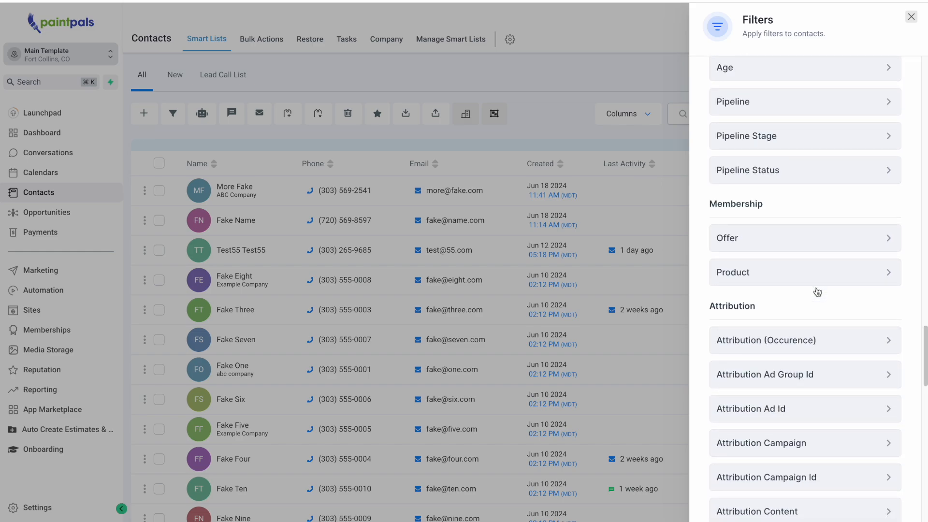
scroll(817, 292, "up", 20)
left_click(911, 16)
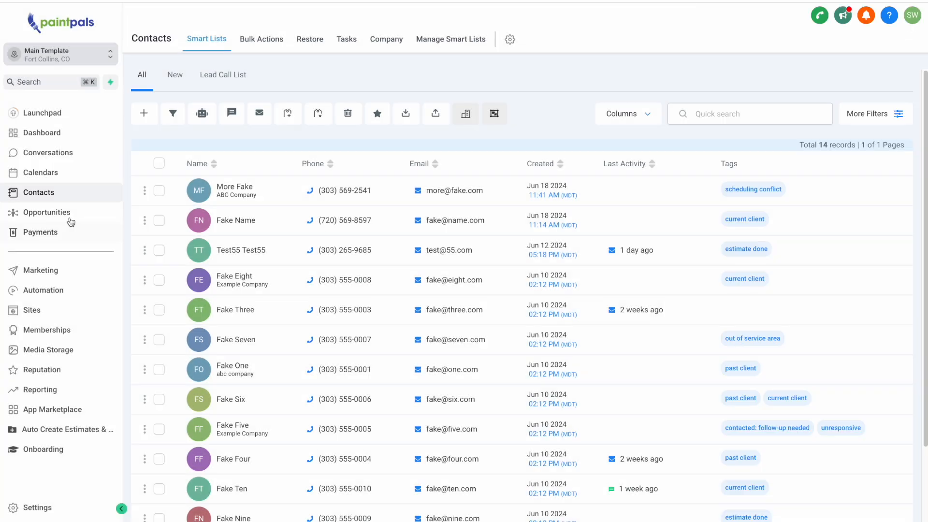
Open the Leads pipeline's opportunities and look through the advanced filters available for them.
left_click(71, 219)
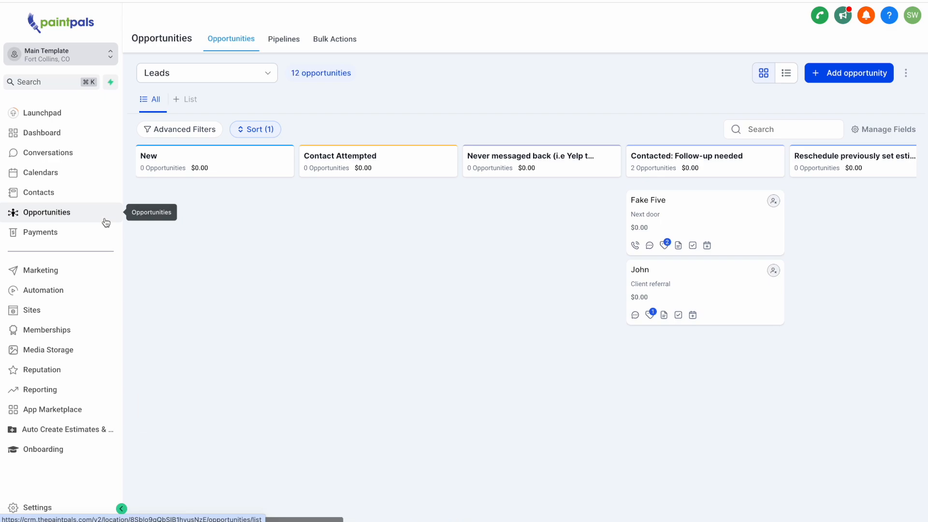
left_click(186, 130)
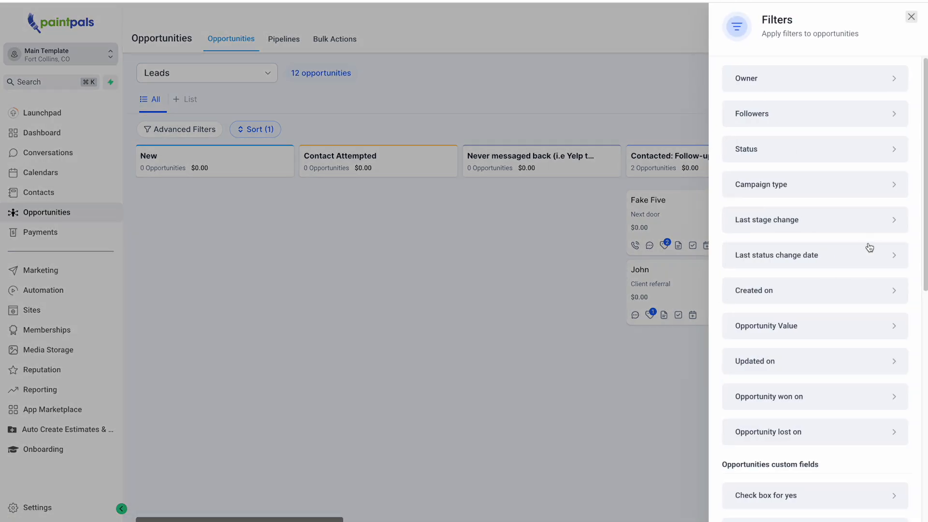
scroll(868, 231, "down", 10)
scroll(869, 231, "up", 10)
left_click(911, 17)
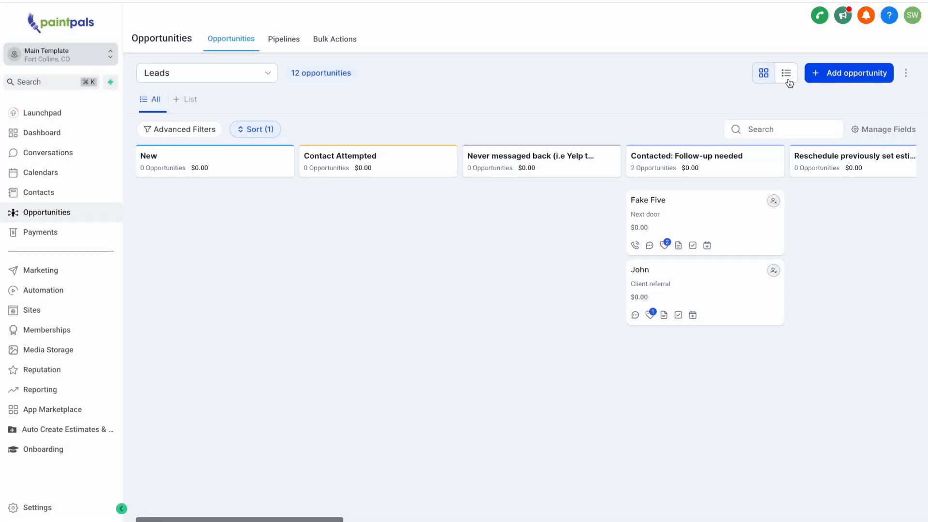
Show the Leads opportunities as a list and add the Follow Up W/Estimate Date field directly after Opportunity Name.
left_click(786, 78)
left_click(860, 131)
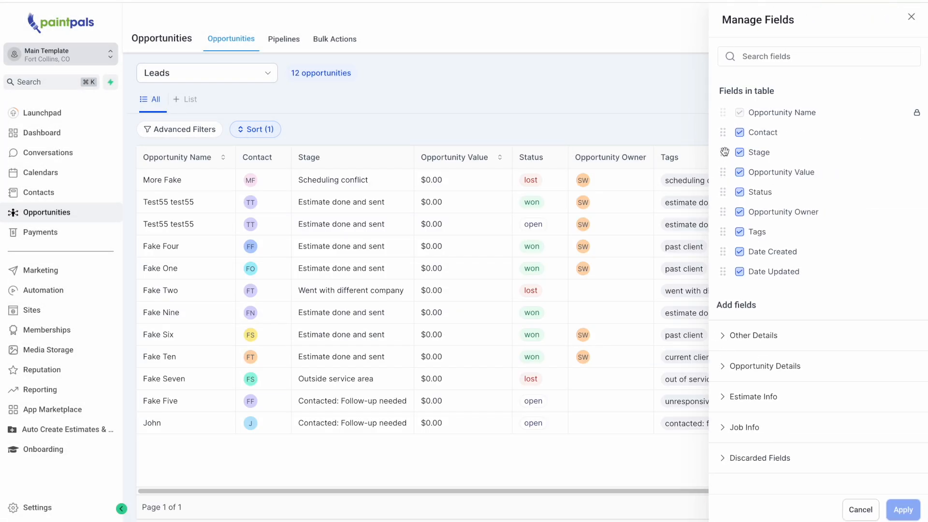
mouse_move(722, 152)
left_mouse_down()
mouse_move(722, 188)
mouse_move(721, 152)
left_mouse_up()
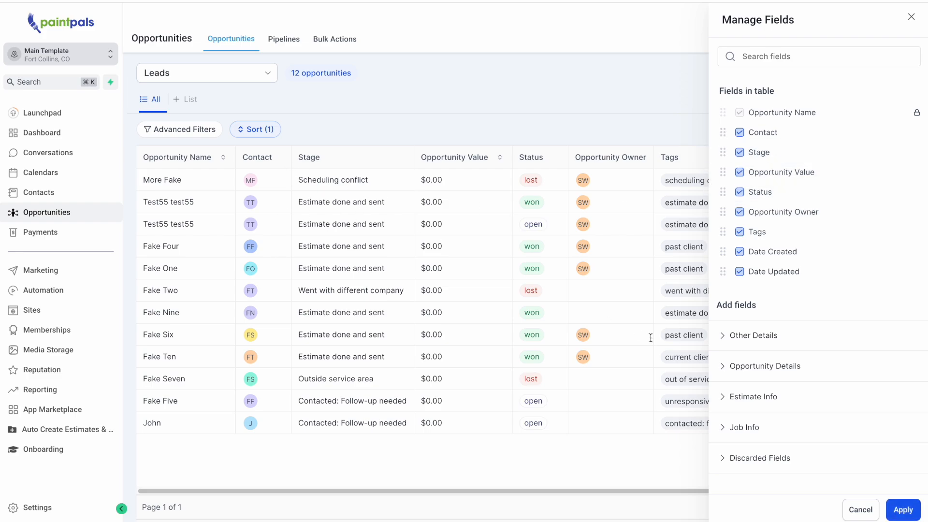
left_click(780, 398)
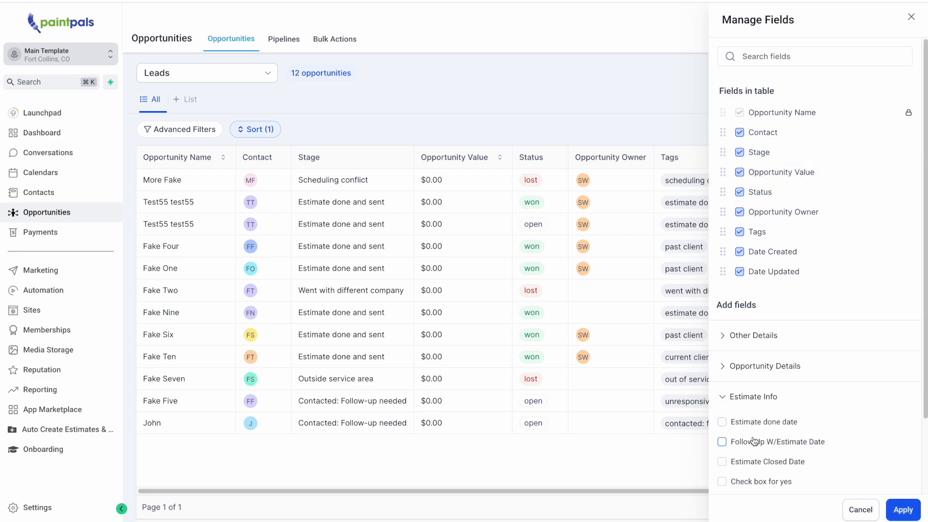
left_click(721, 441)
scroll(722, 435, "down", 2)
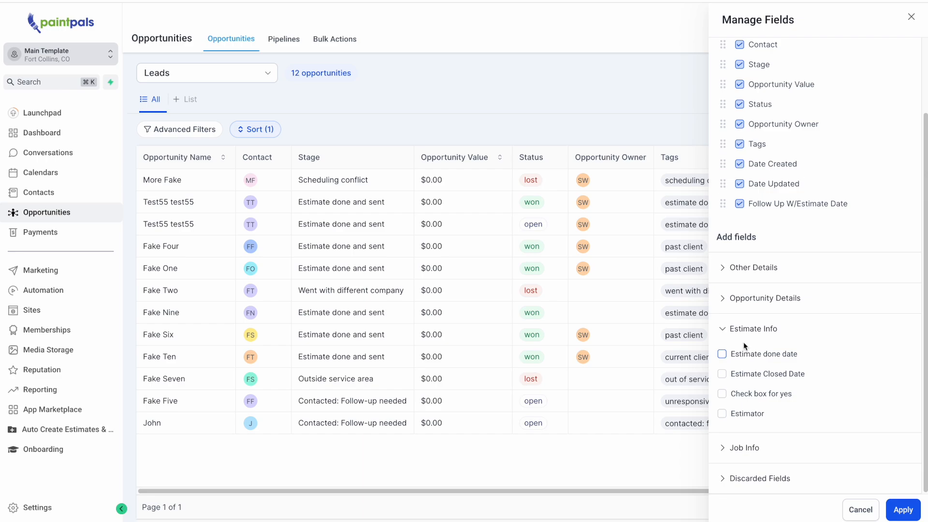
left_click_drag(723, 203, 720, 49)
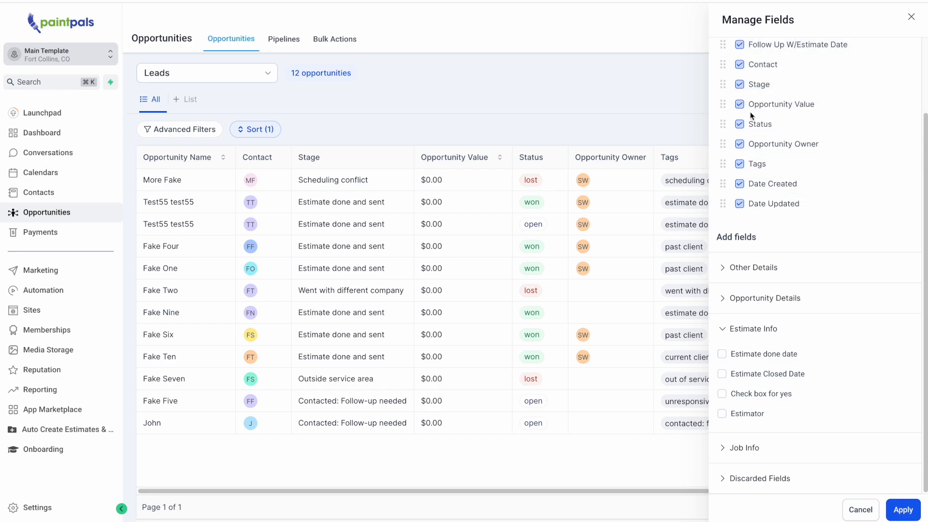
scroll(810, 161, "up", 2)
left_click(902, 509)
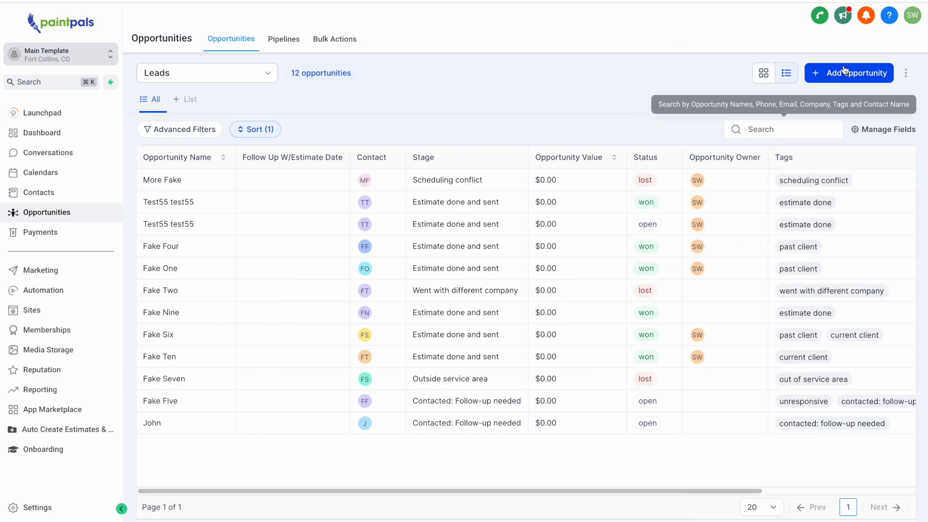
Filter the Leads opportunities by Estimate done date within the Last 7 Days.
left_click(169, 129)
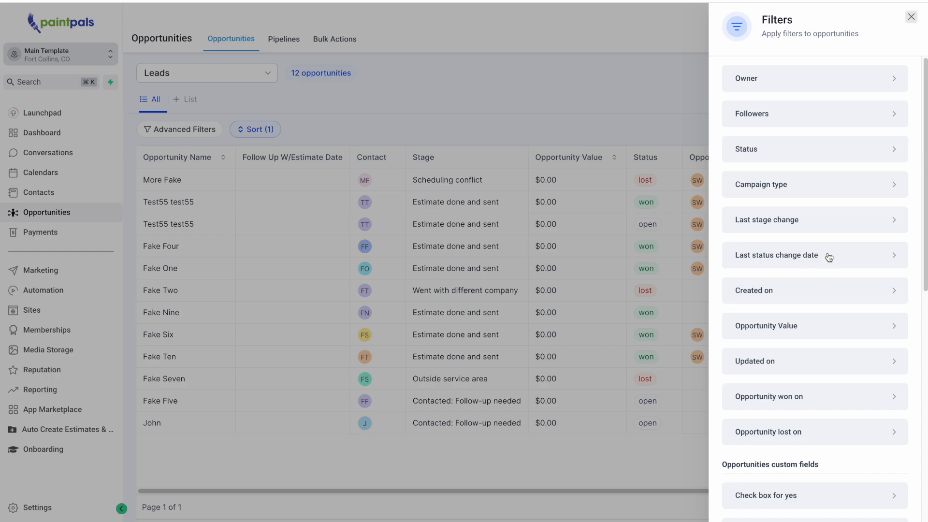
scroll(830, 309, "down", 5)
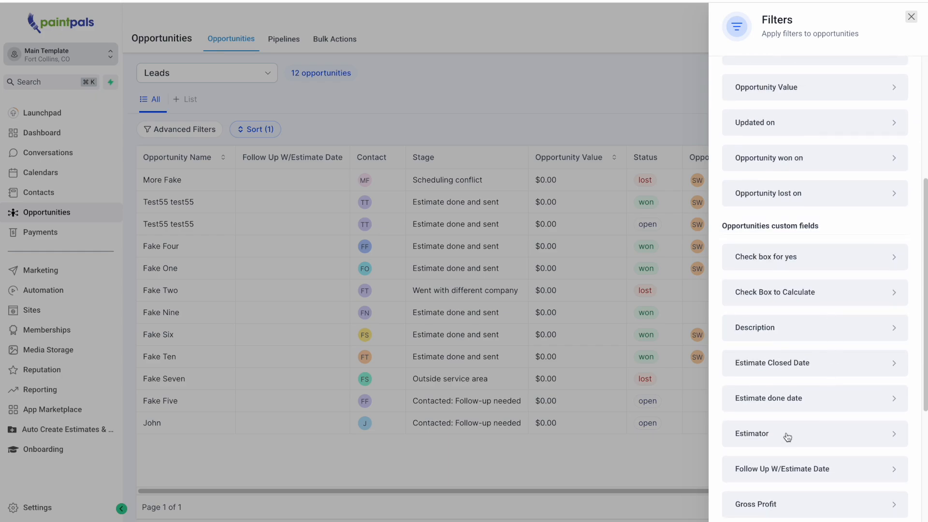
scroll(789, 426, "down", 1)
left_click(792, 385)
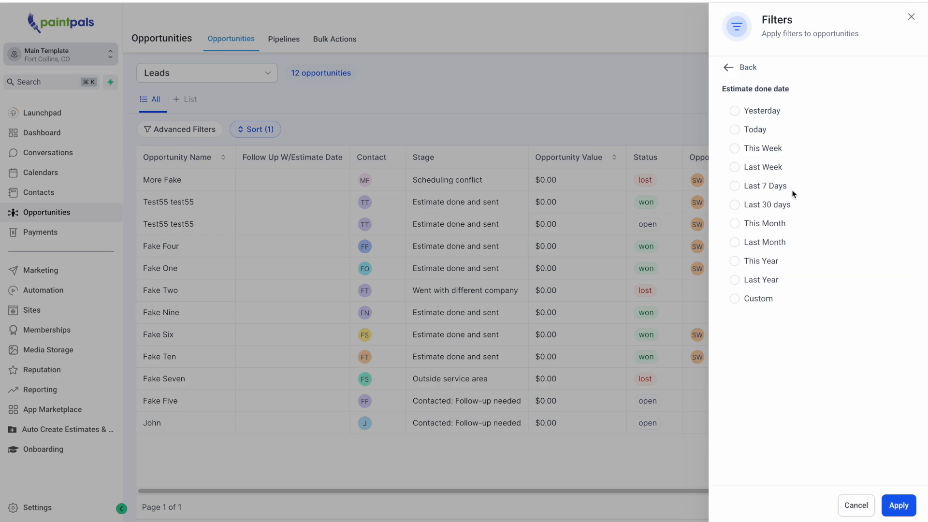
left_click(734, 186)
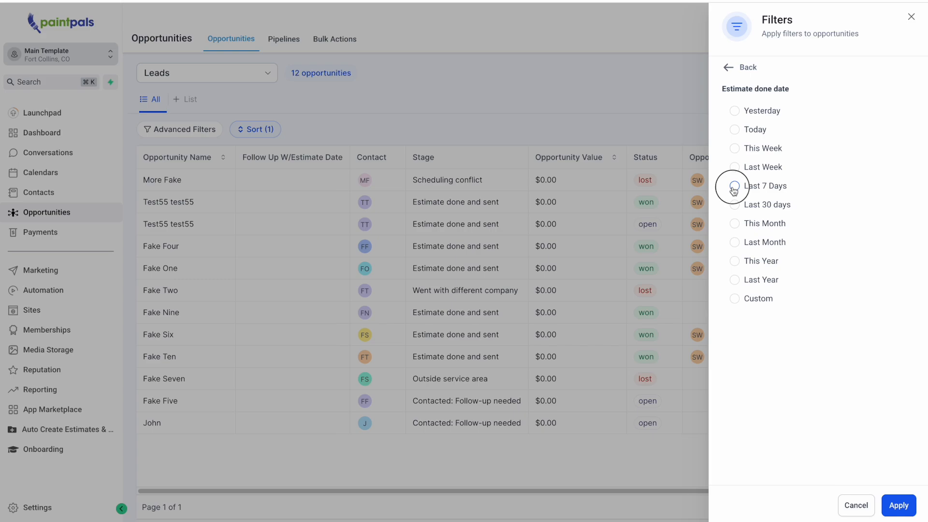
left_click(899, 505)
left_click_drag(791, 35, 810, 35)
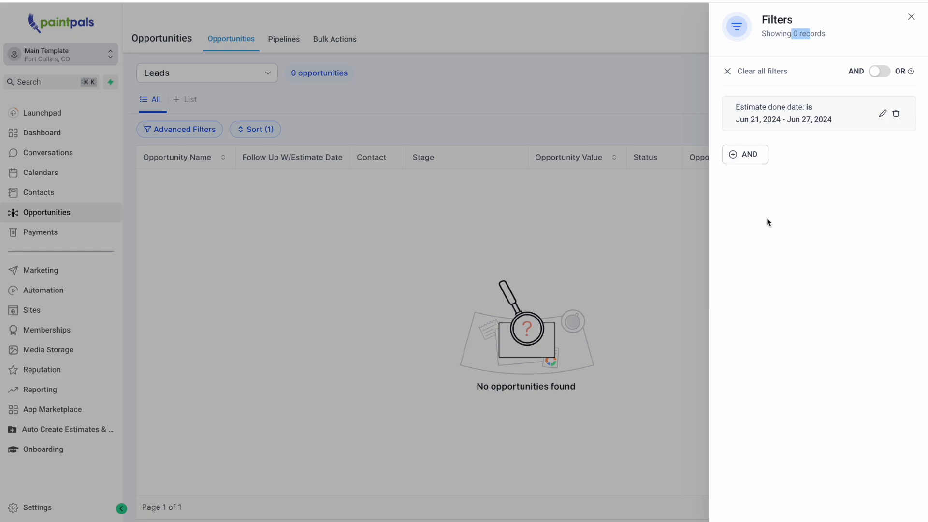
left_click(910, 17)
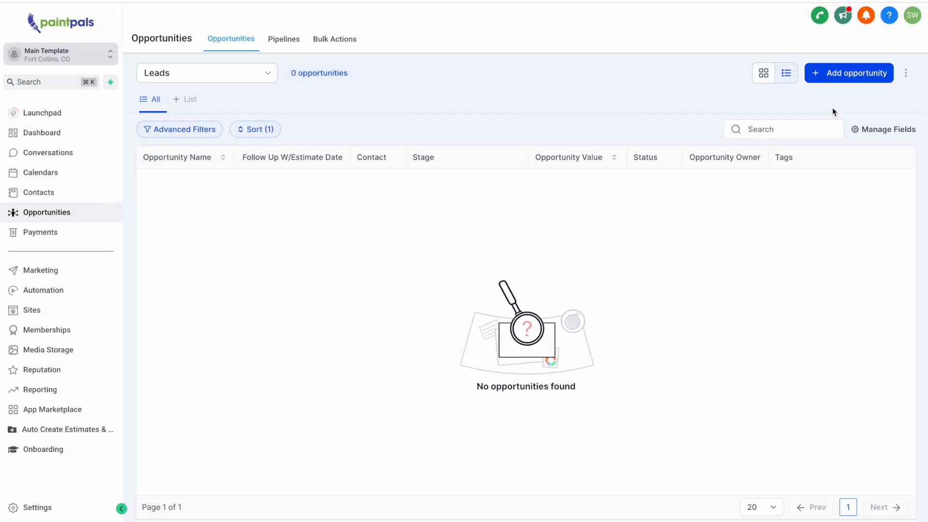
View the export, import and restore options for opportunities without choosing one.
left_click(905, 73)
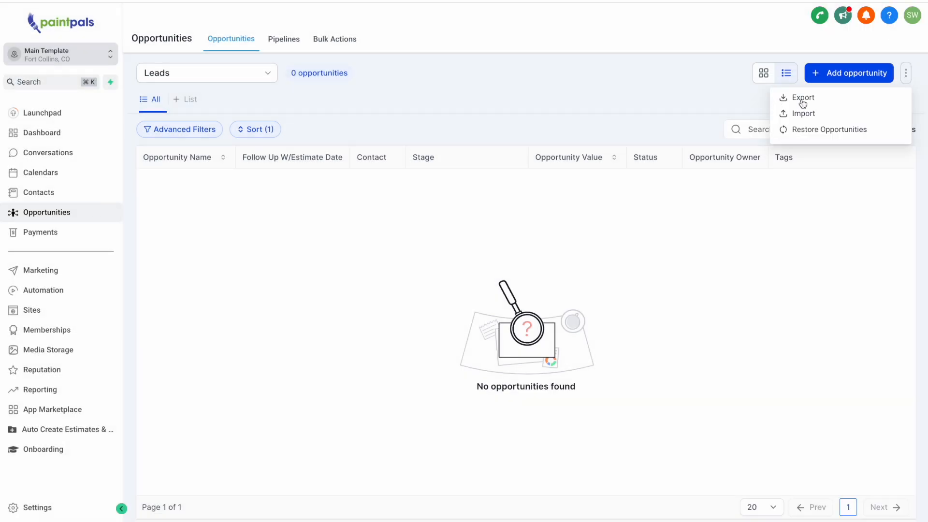
left_click(640, 96)
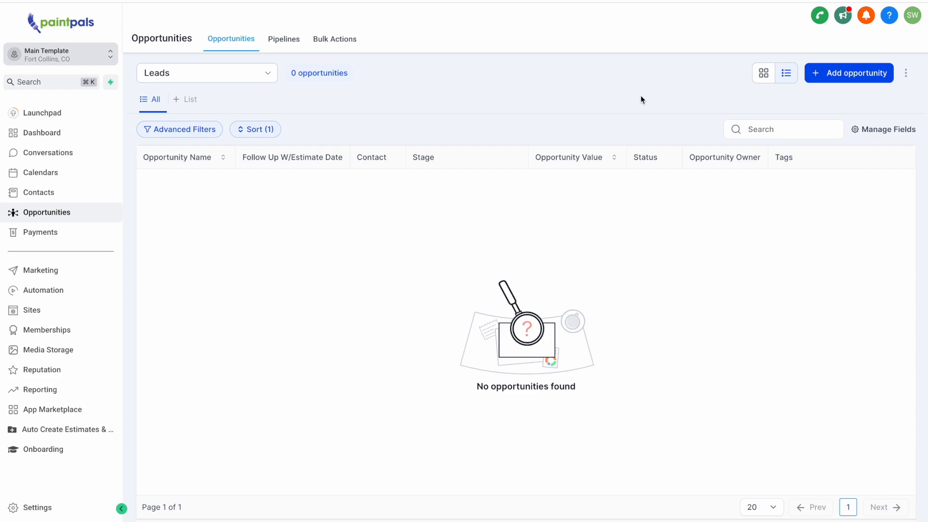